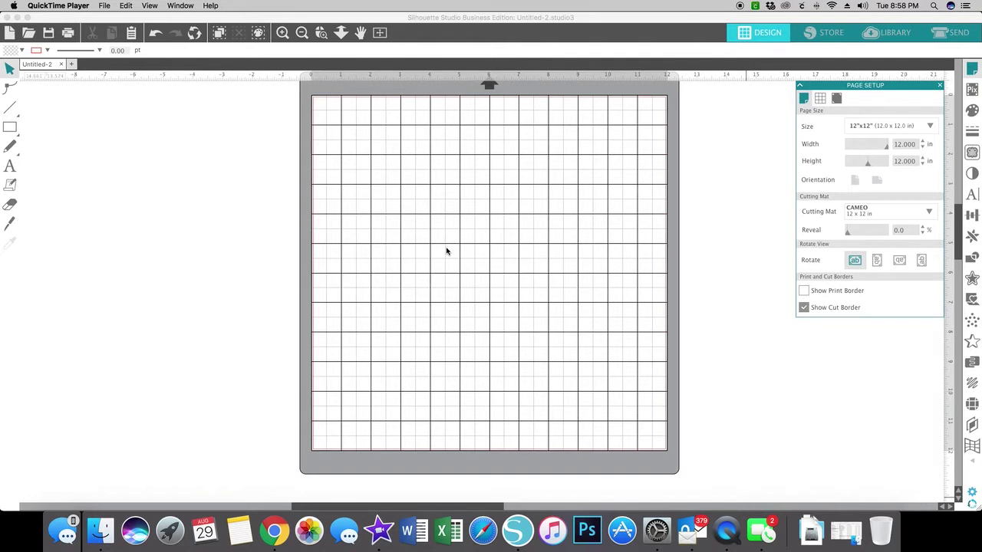
Search the design library for "speech" and add the assorted callout shapes design to the page.
scroll(446, 250, "up", 1)
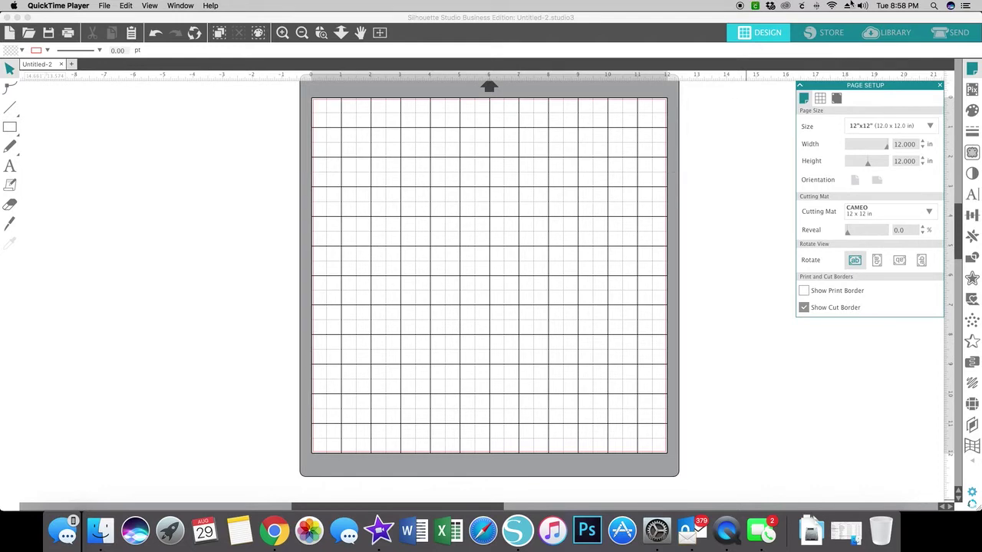
left_click(882, 32)
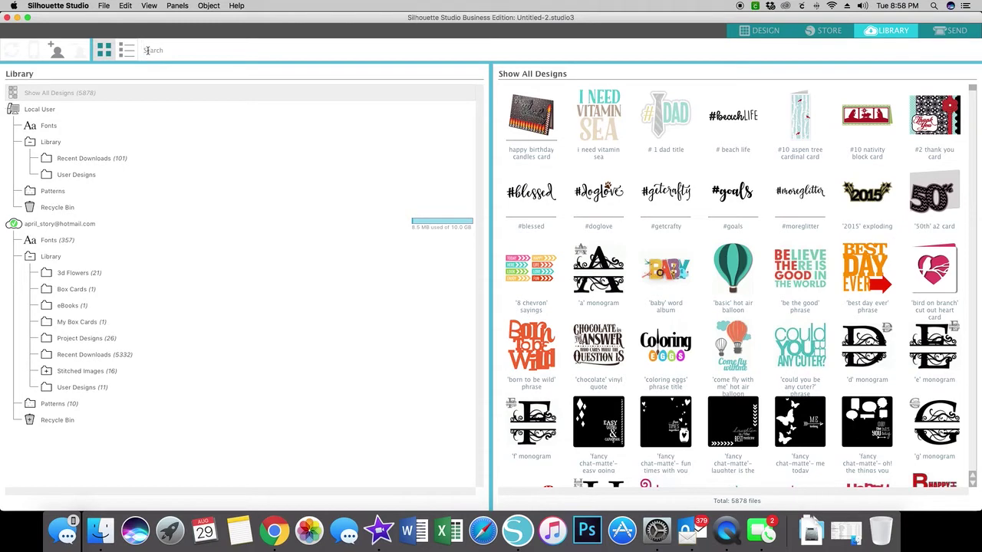
type("speech")
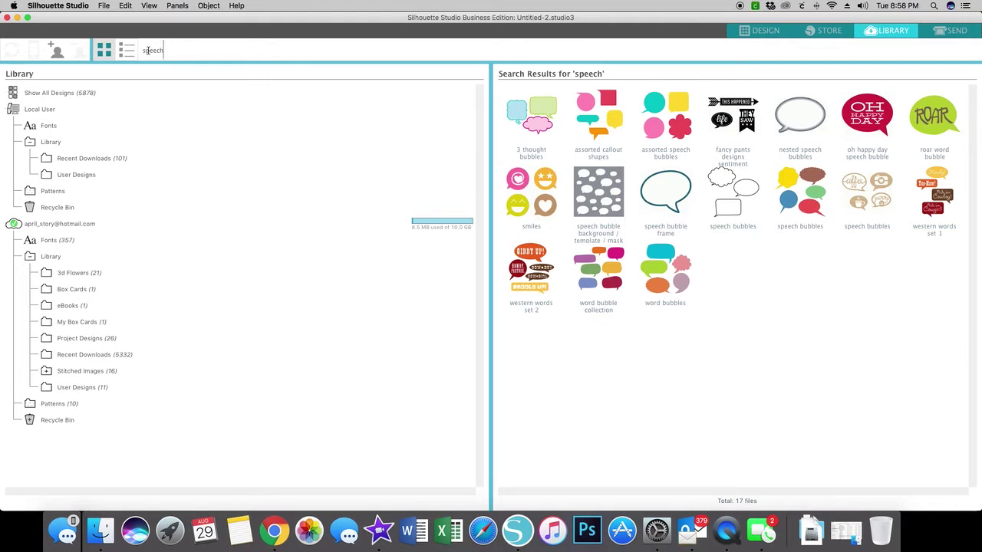
left_click(608, 125)
double_click(608, 125)
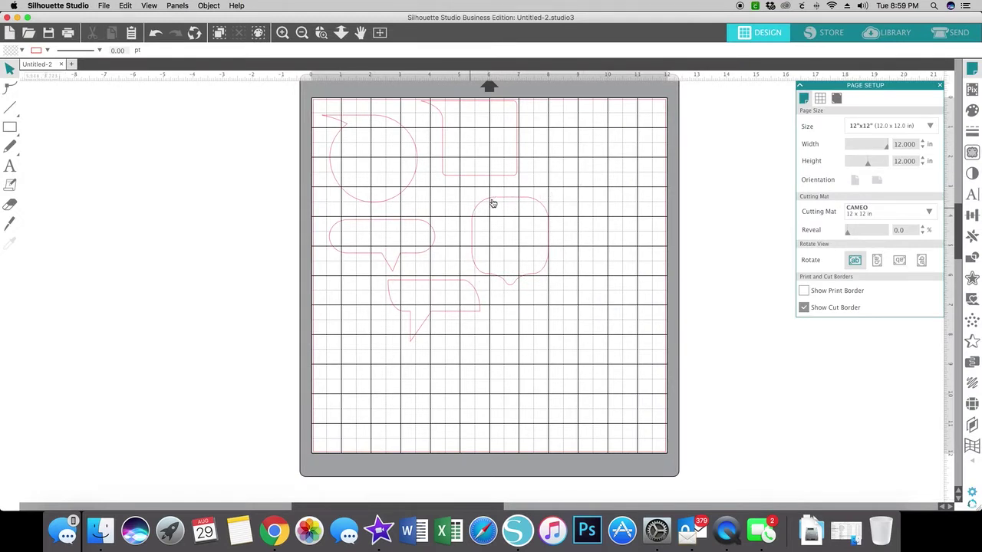
Select the whole group of callout shapes and move it closer to the middle of the mat.
key("super+a")
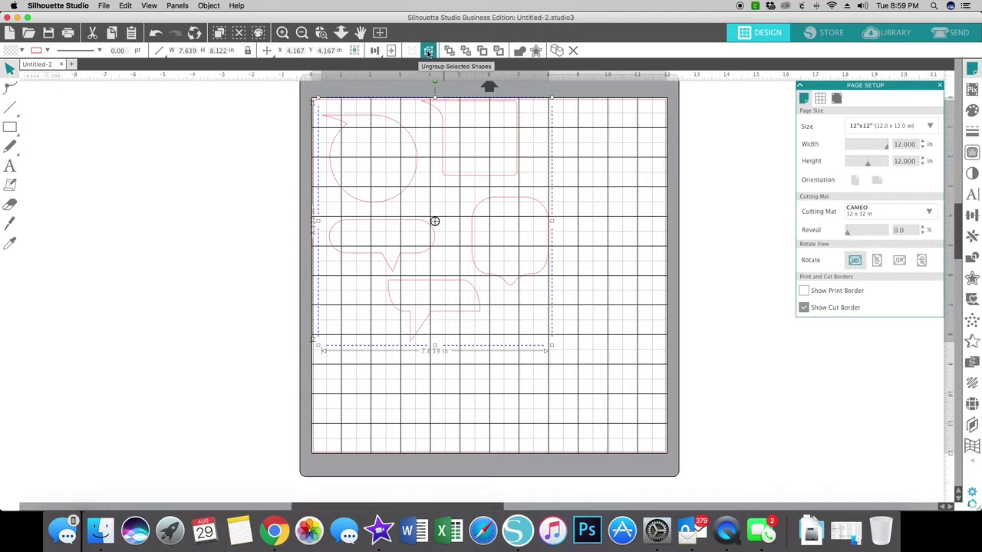
left_click(582, 136)
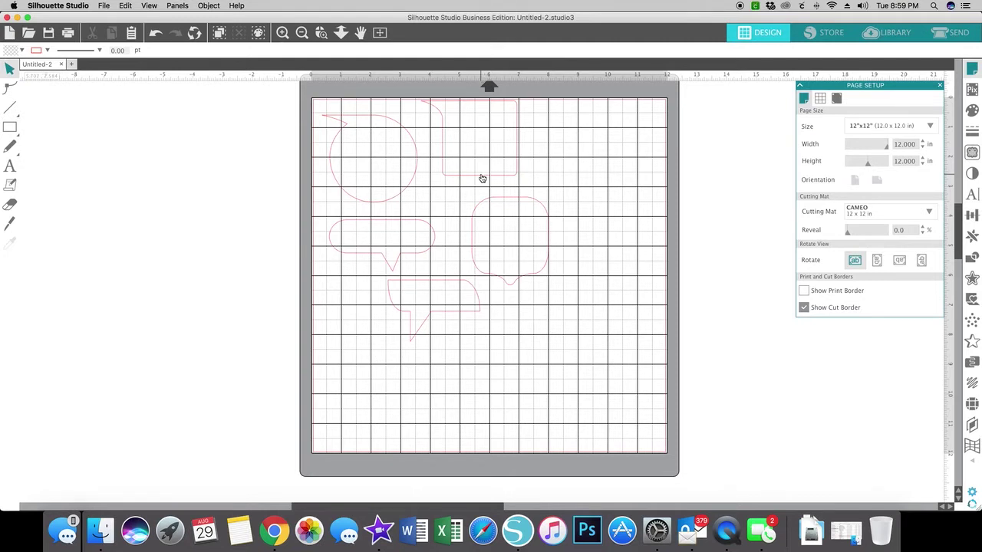
key("super+a")
left_click(573, 177)
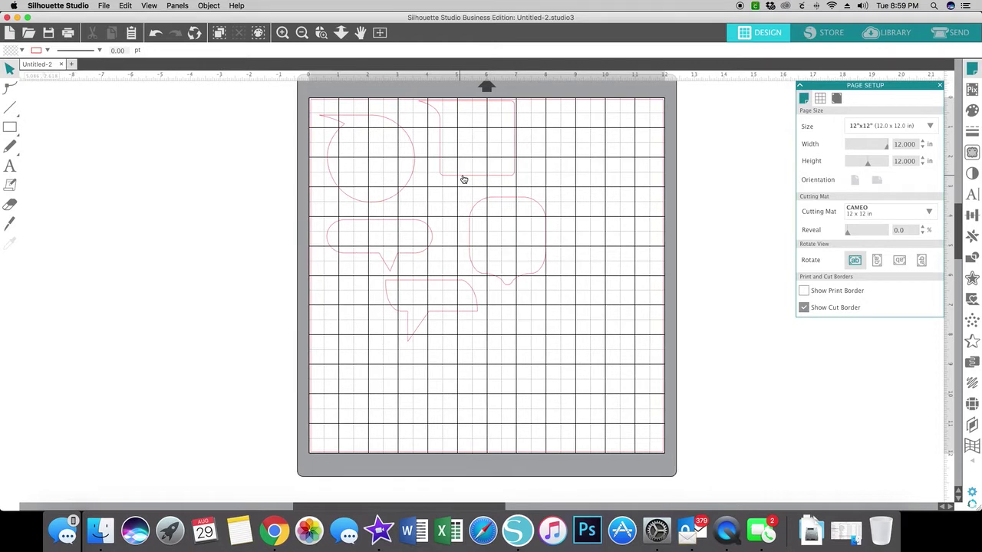
key("super+a")
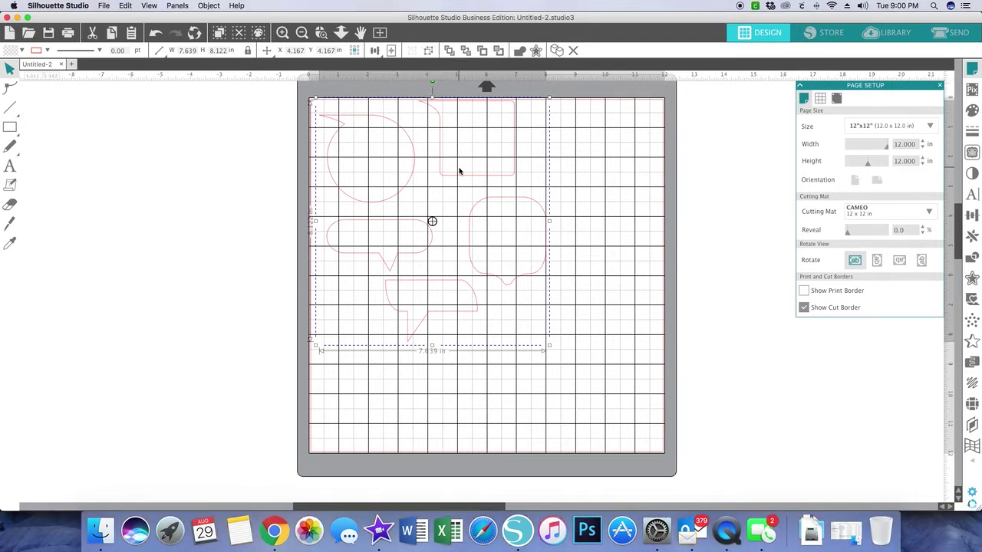
left_click_drag(481, 181, 499, 197)
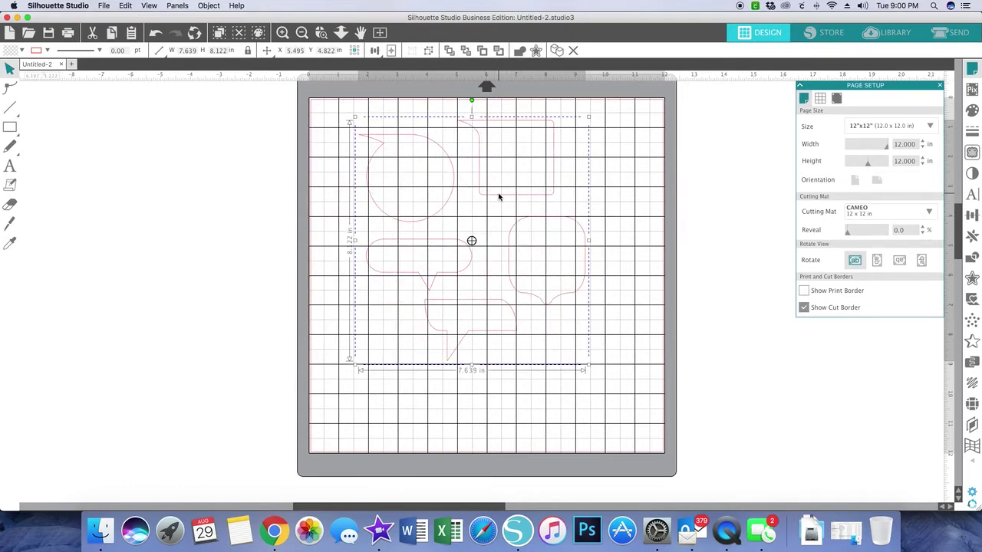
left_click(631, 187)
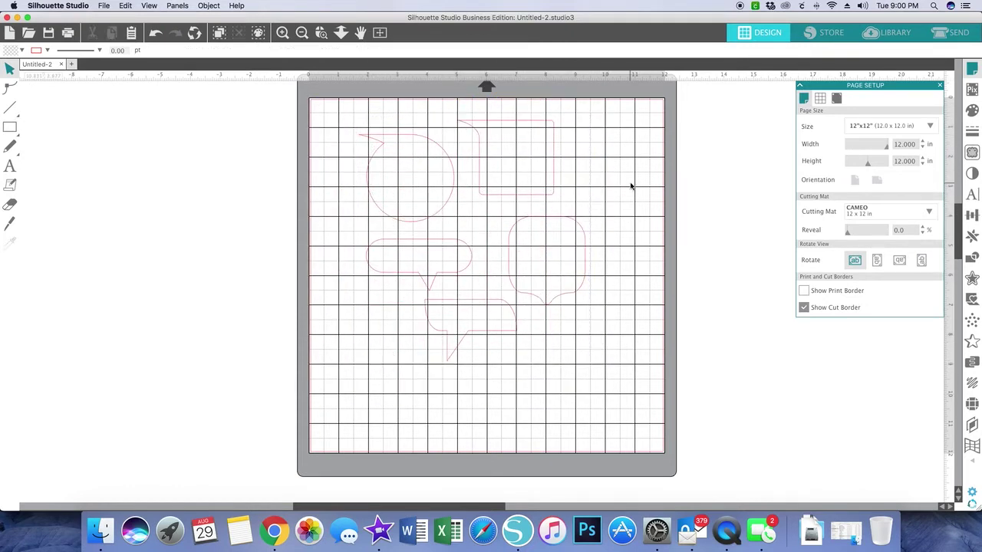
Ungroup the callout shapes and move the square callout away from the others toward the mat's upper edge.
left_click(546, 197)
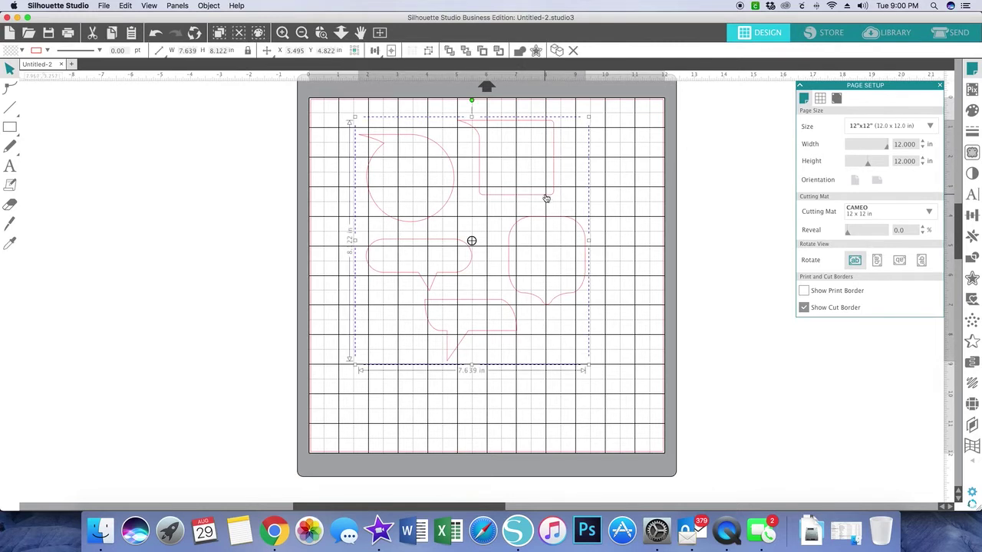
left_click(428, 50)
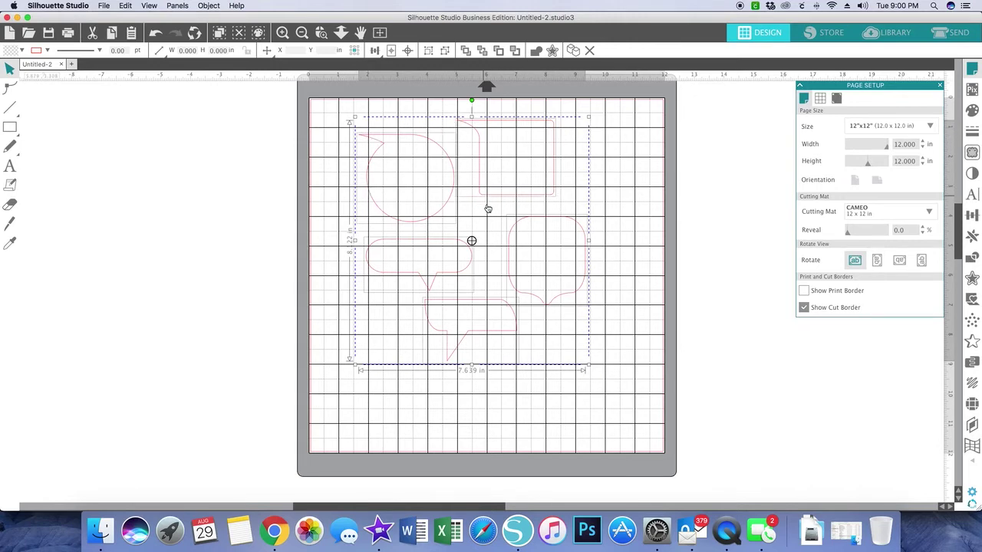
left_click_drag(489, 207, 536, 188)
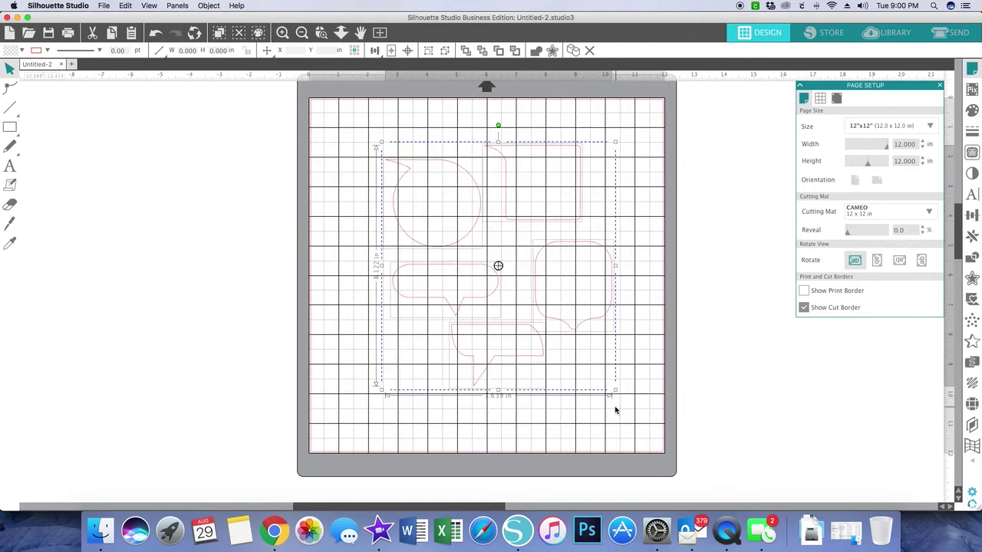
left_click(626, 118)
left_click_drag(569, 151, 593, 123)
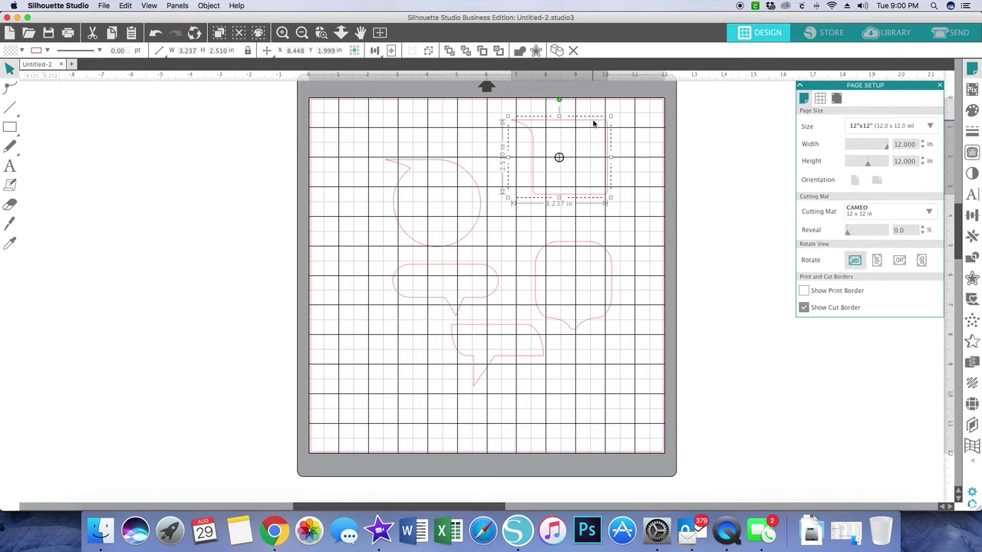
left_click(643, 146)
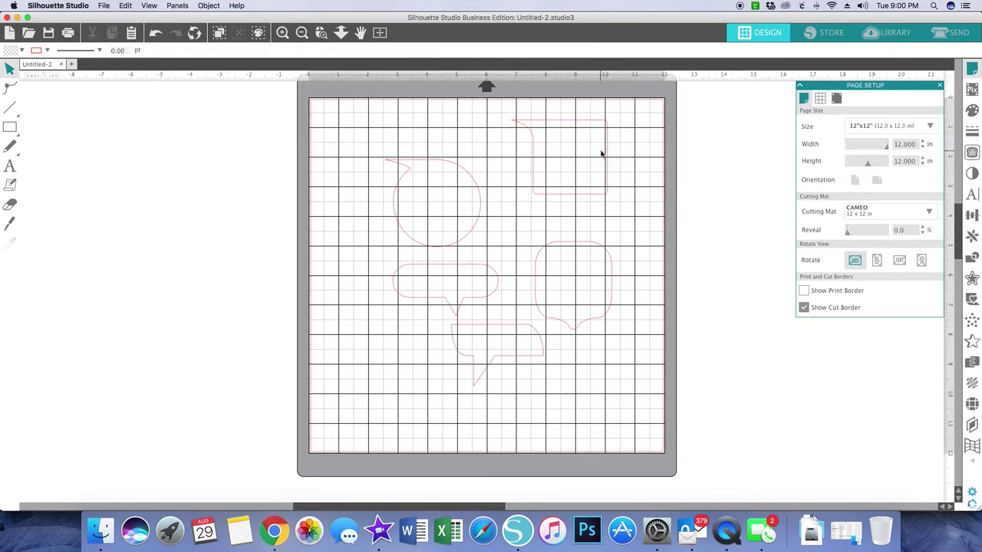
Delete the square callout, the round callout and the two wide callouts from the page.
left_click(560, 123)
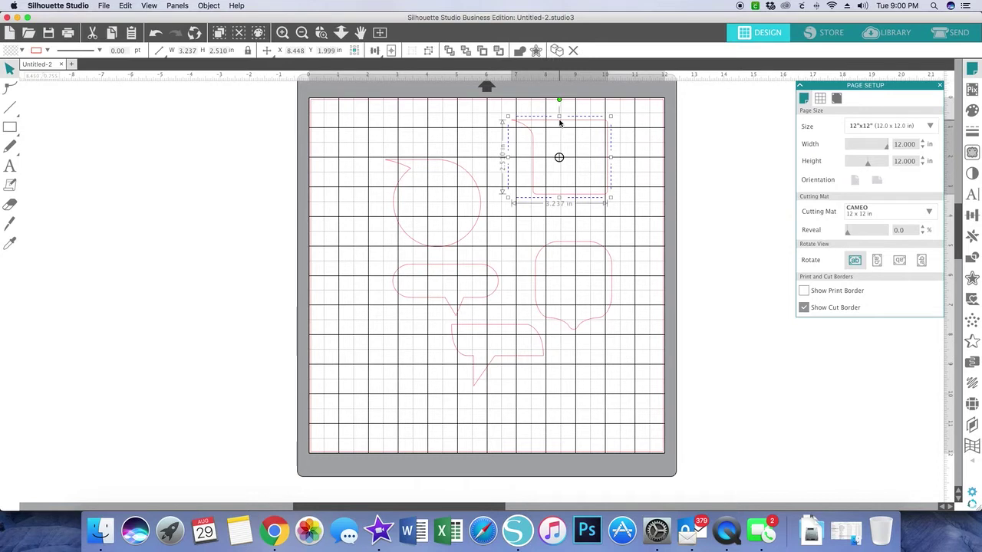
key("Delete")
left_click(460, 166)
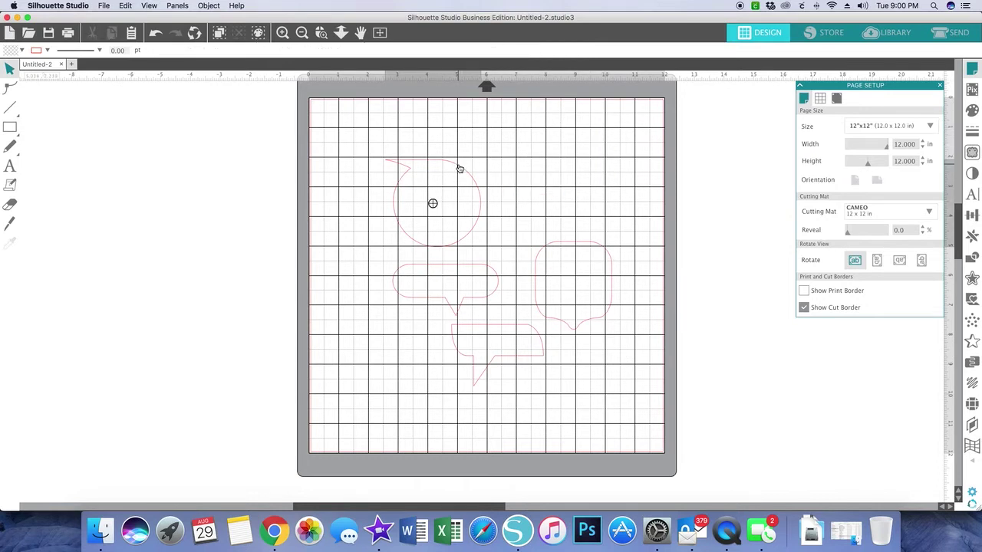
key("Delete")
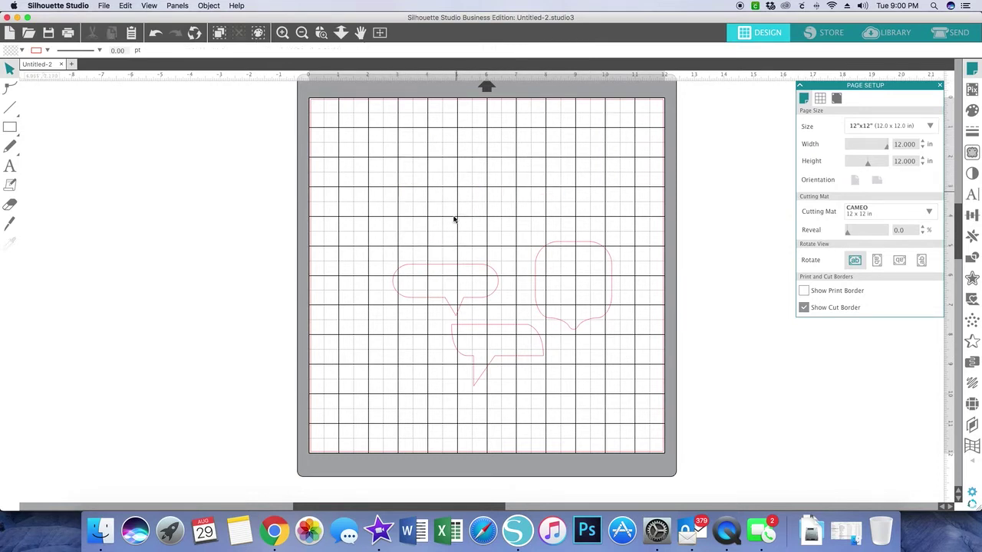
left_click(449, 267)
key("Delete")
left_click(479, 329)
key("Delete")
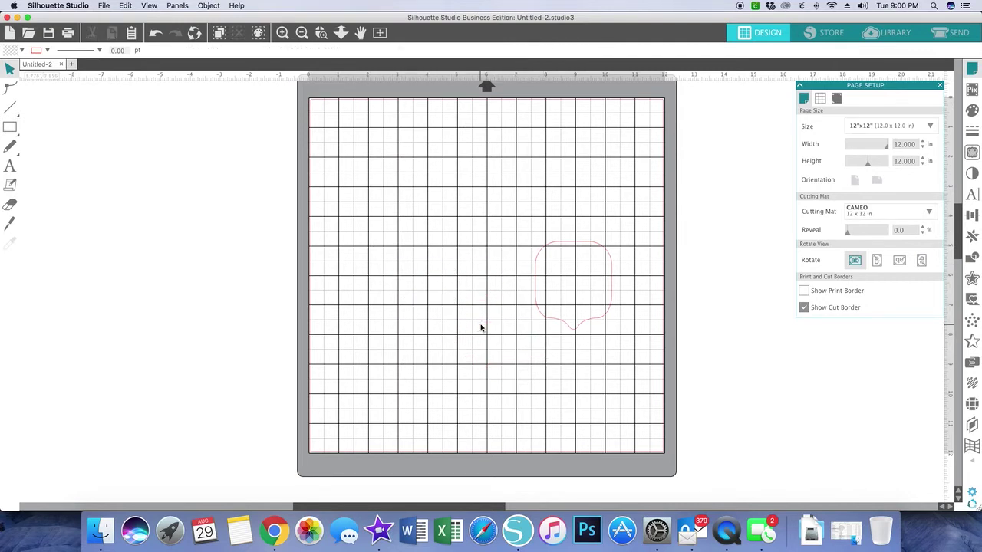
Move the remaining callout toward the mat's centre and stretch it to about 6.25 in wide and 6.3 in high.
left_click_drag(552, 321, 424, 261)
left_click(424, 262)
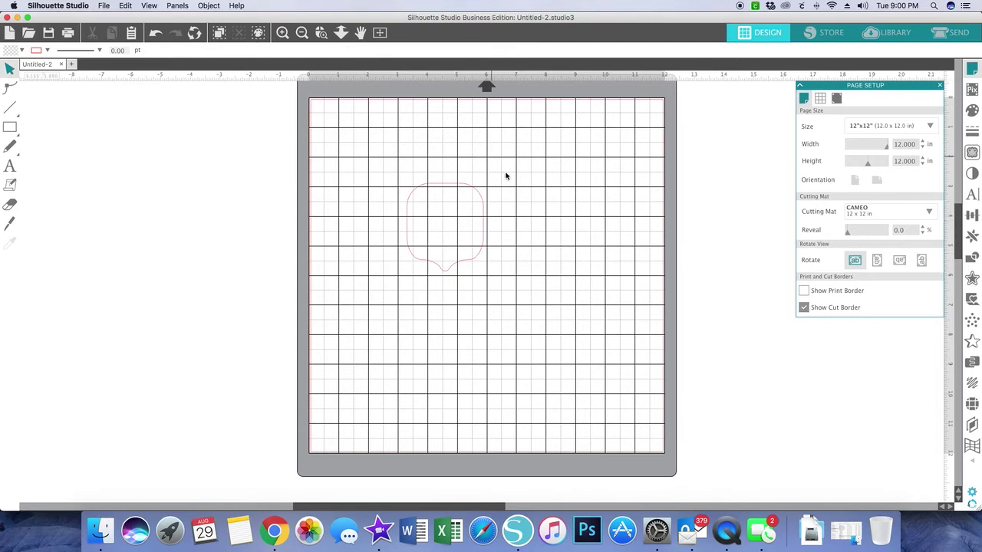
left_click(477, 261)
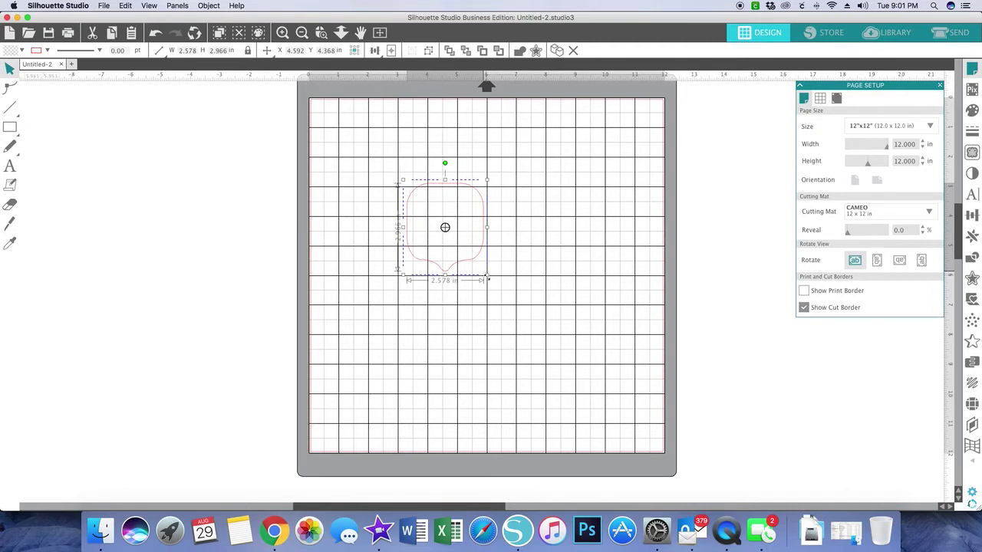
left_click_drag(487, 277, 532, 352)
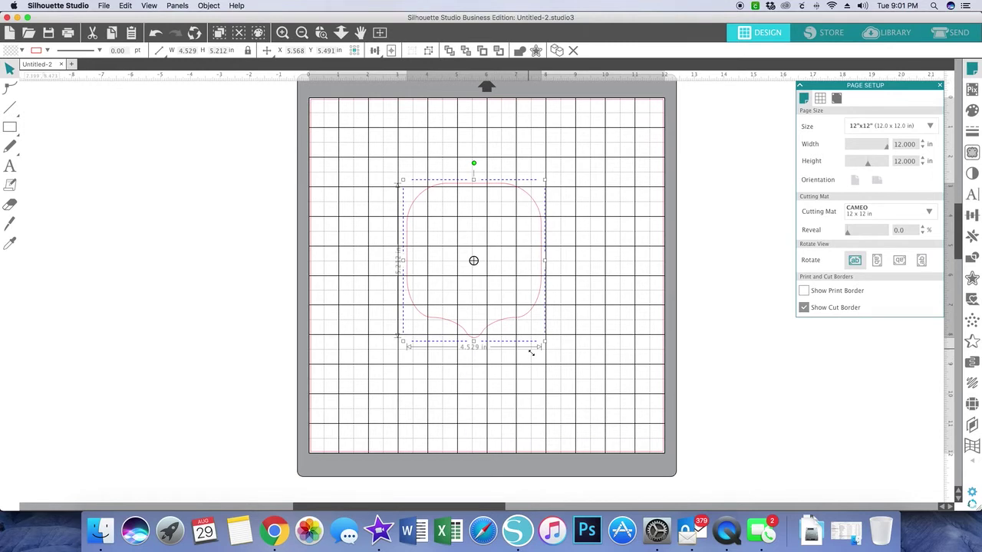
mouse_move(532, 352)
left_mouse_down()
mouse_move(533, 366)
mouse_move(519, 368)
mouse_move(547, 356)
mouse_move(546, 344)
left_mouse_up()
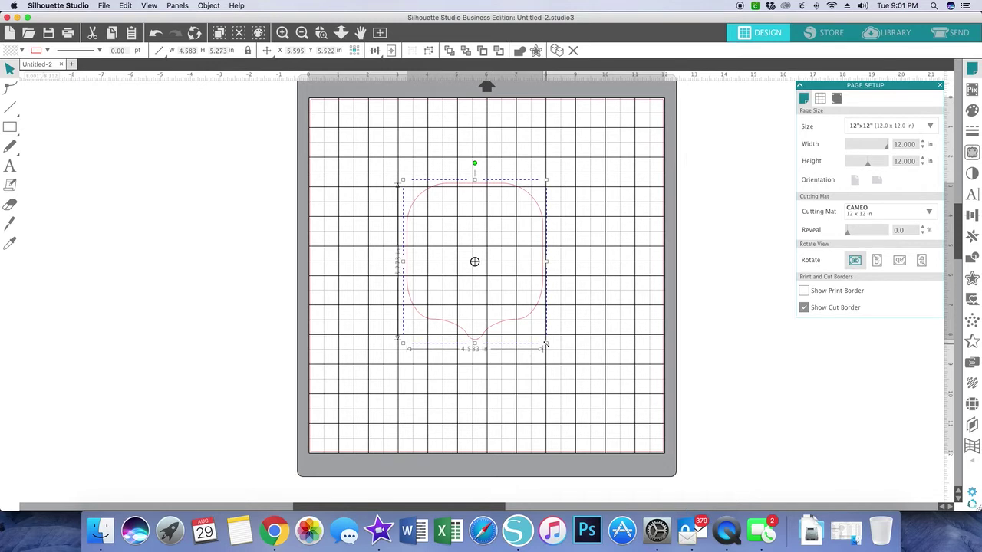
left_click_drag(547, 347, 579, 380)
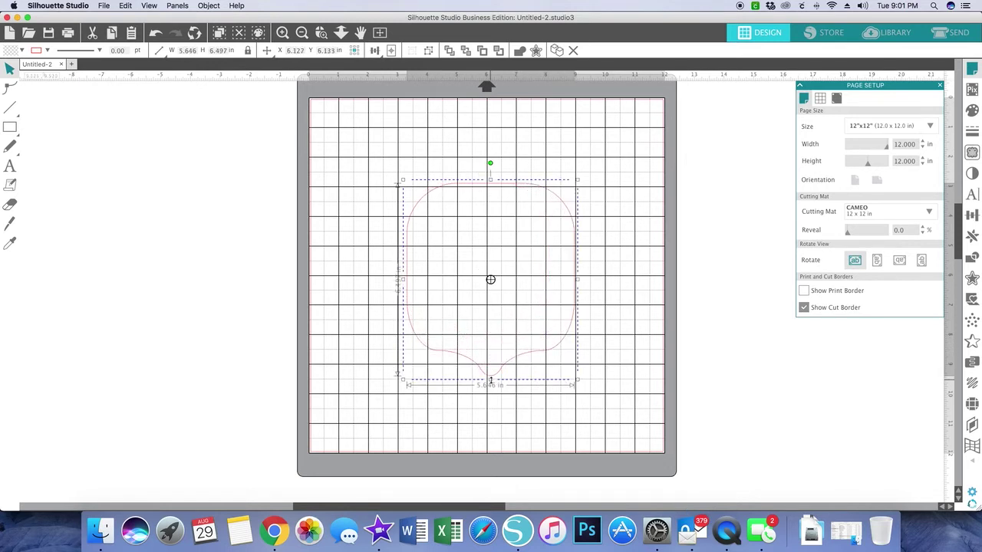
mouse_move(490, 386)
left_mouse_down()
mouse_move(491, 421)
mouse_move(491, 375)
left_mouse_up()
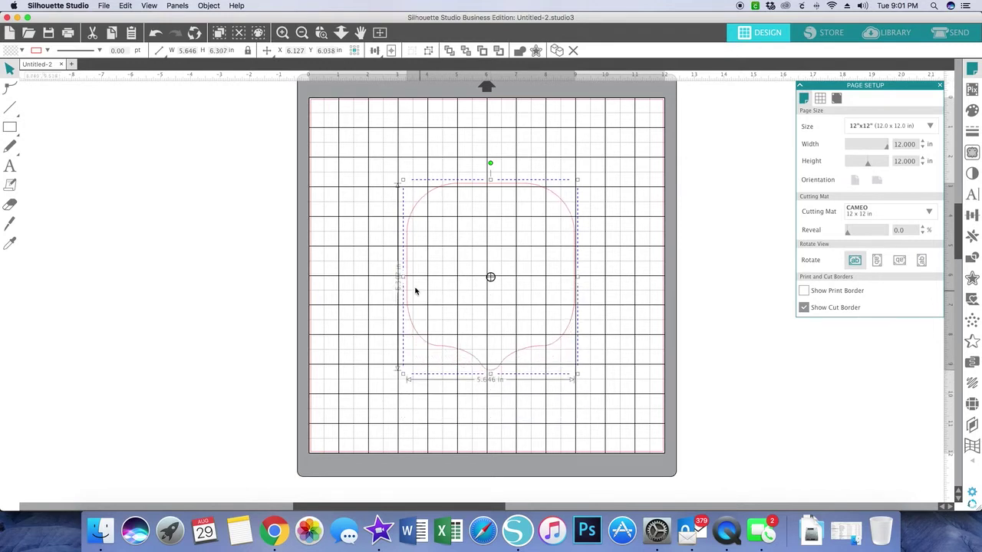
mouse_move(403, 277)
left_mouse_down()
mouse_move(319, 276)
mouse_move(386, 276)
left_mouse_up()
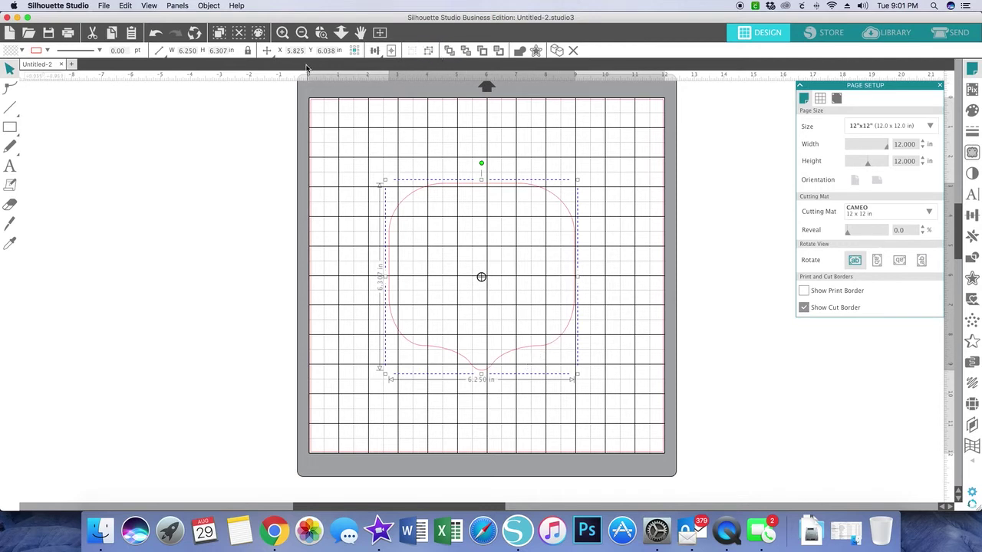
Set the callout's width to 4.0 in and height to 5.250 in, and move it to the mat's upper-left area.
double_click(179, 52)
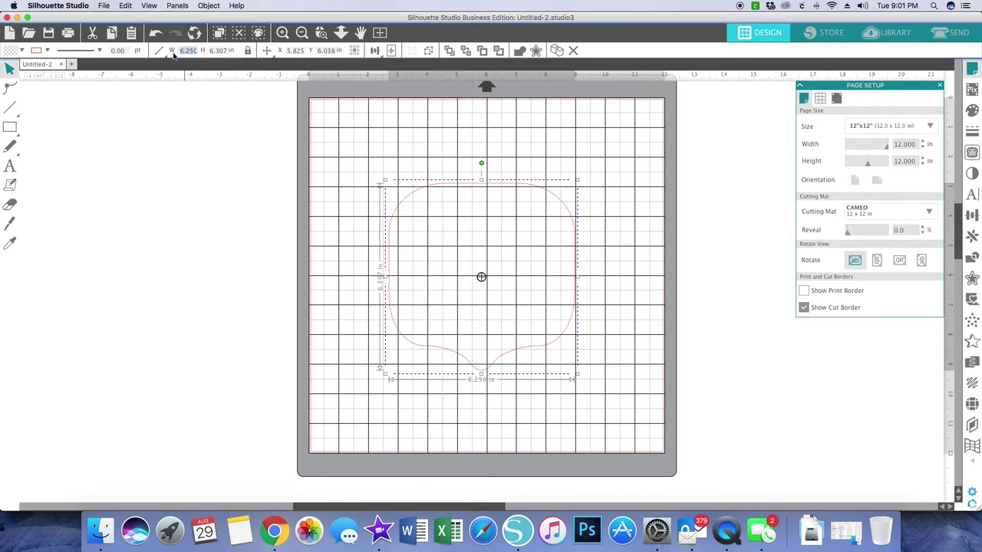
type("4.0")
key("Return")
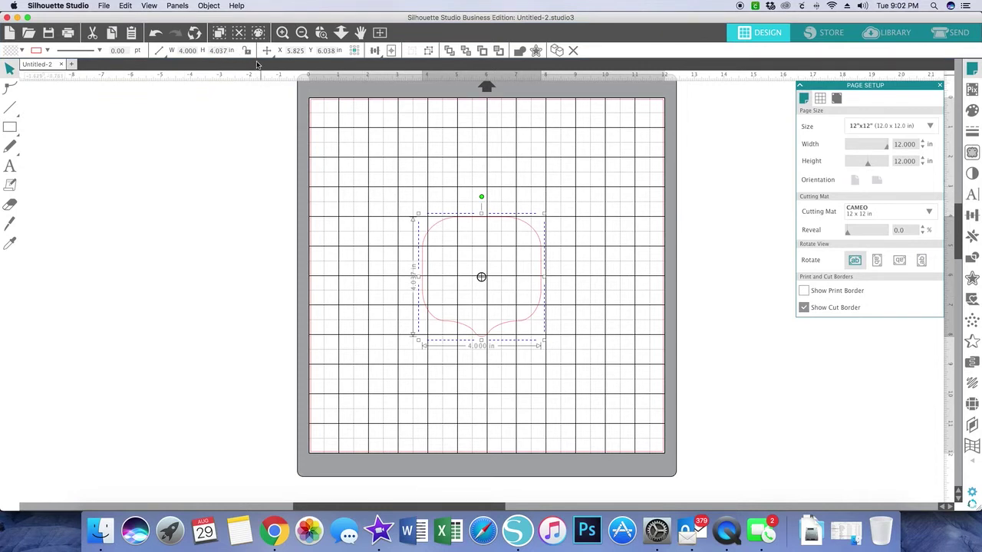
left_click_drag(210, 50, 230, 50)
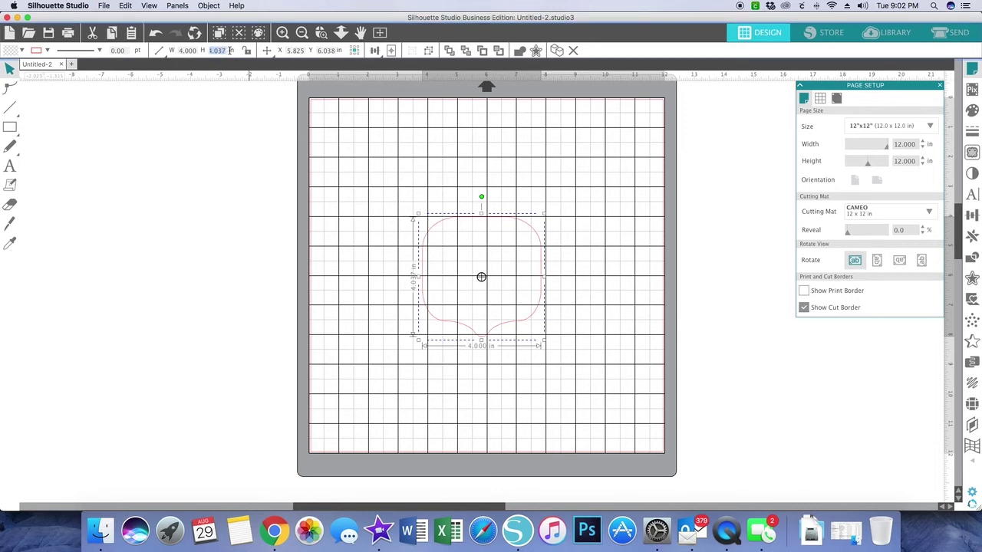
type("5.250")
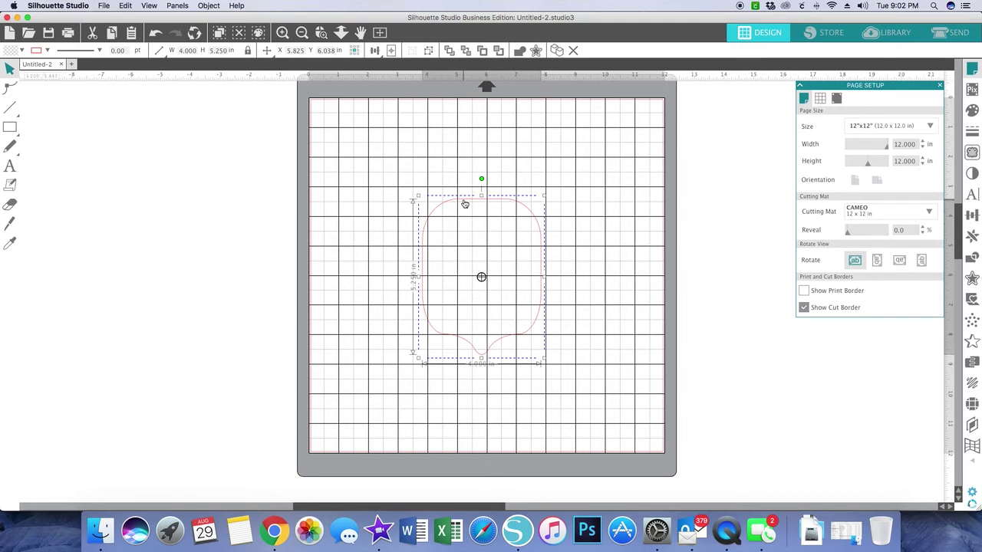
left_click_drag(462, 204, 377, 131)
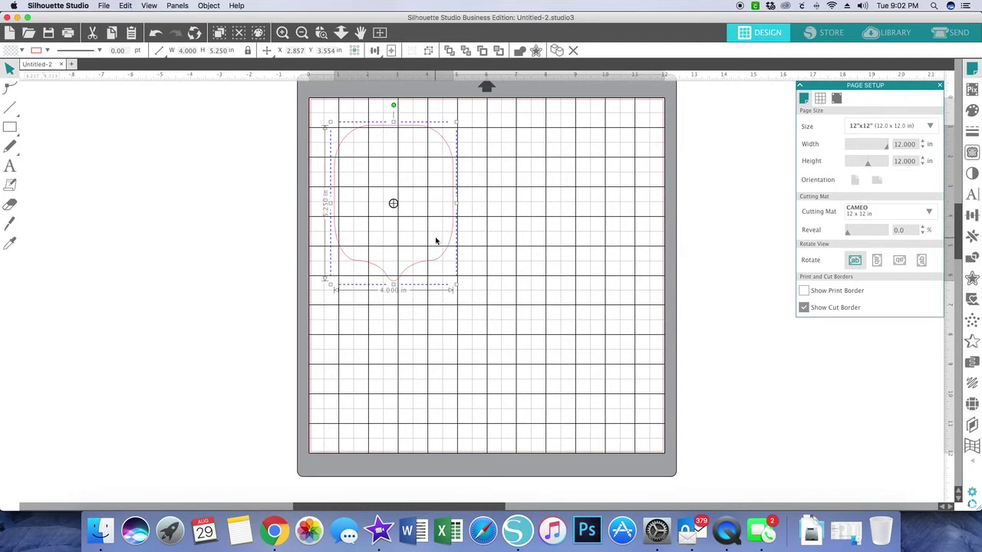
Start a new text object on the mat beside the callout and show the text style settings.
left_click(10, 165)
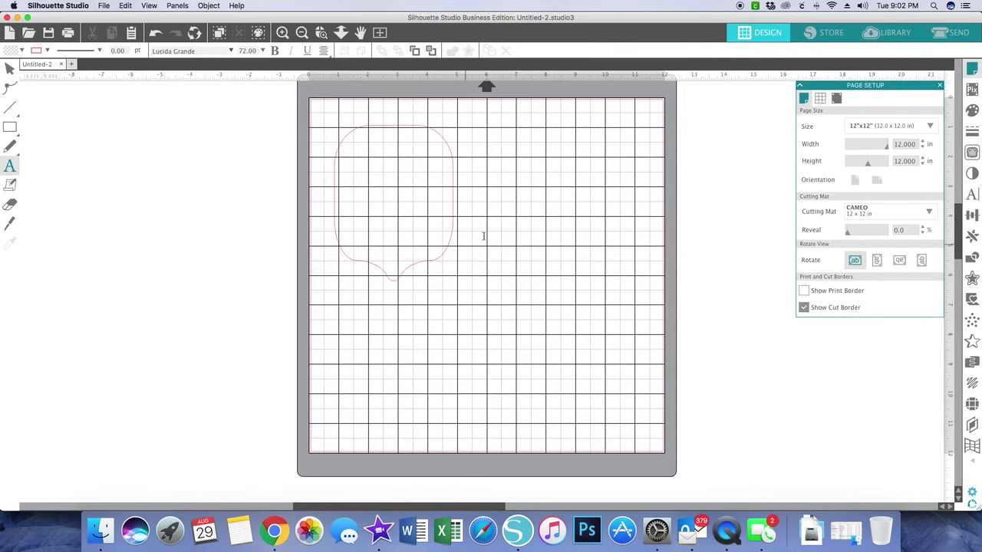
left_click(505, 208)
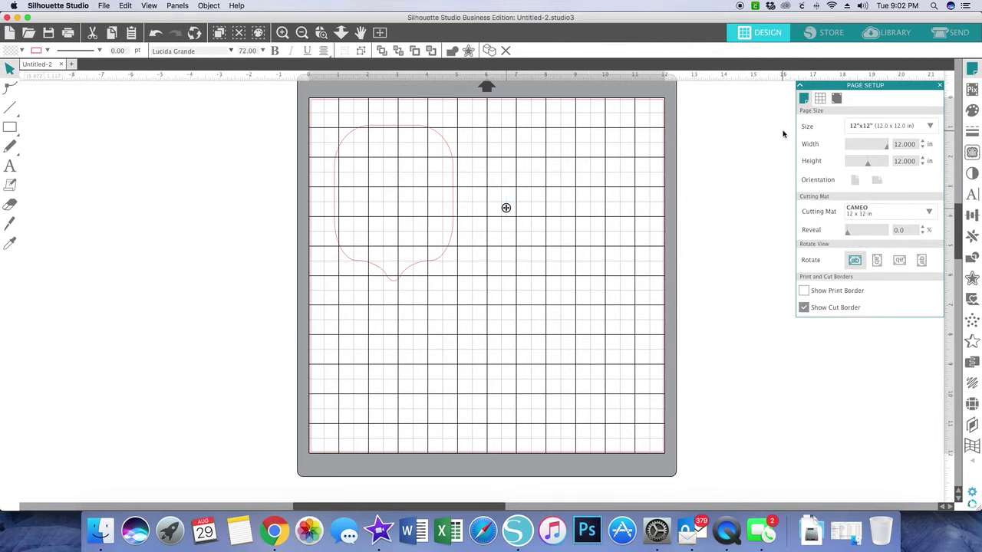
left_click(970, 196)
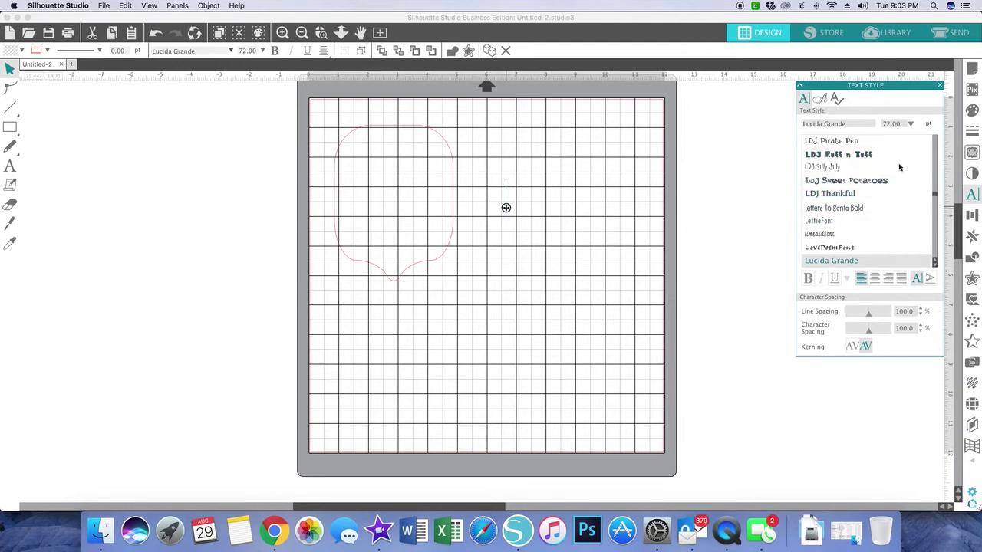
Look through the list of installed fonts, including the frequently used and recently used ones, for the new text.
mouse_move(933, 196)
left_mouse_down()
mouse_move(934, 184)
mouse_move(933, 197)
left_mouse_up()
left_click_drag(934, 197, 934, 207)
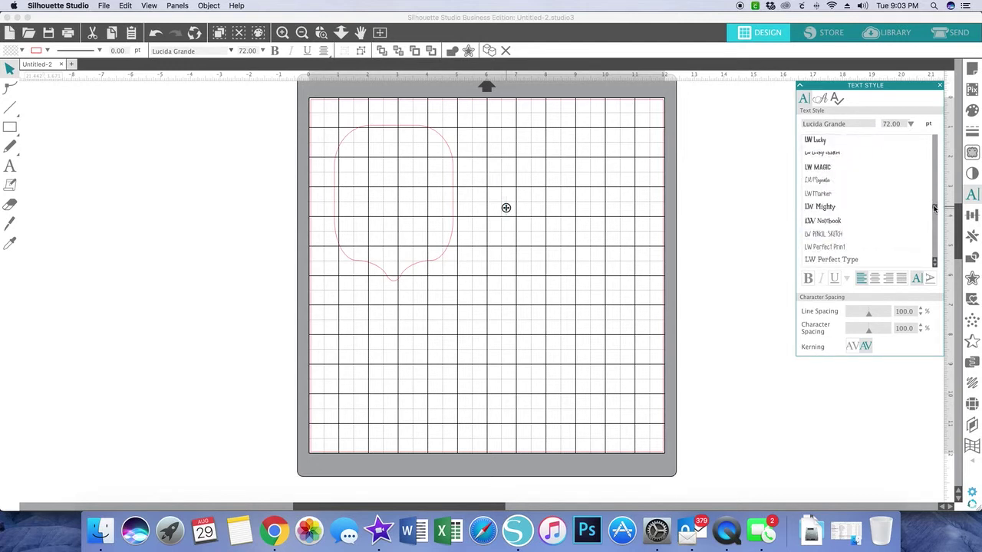
left_click_drag(934, 207, 934, 209)
scroll(933, 209, "up", 2)
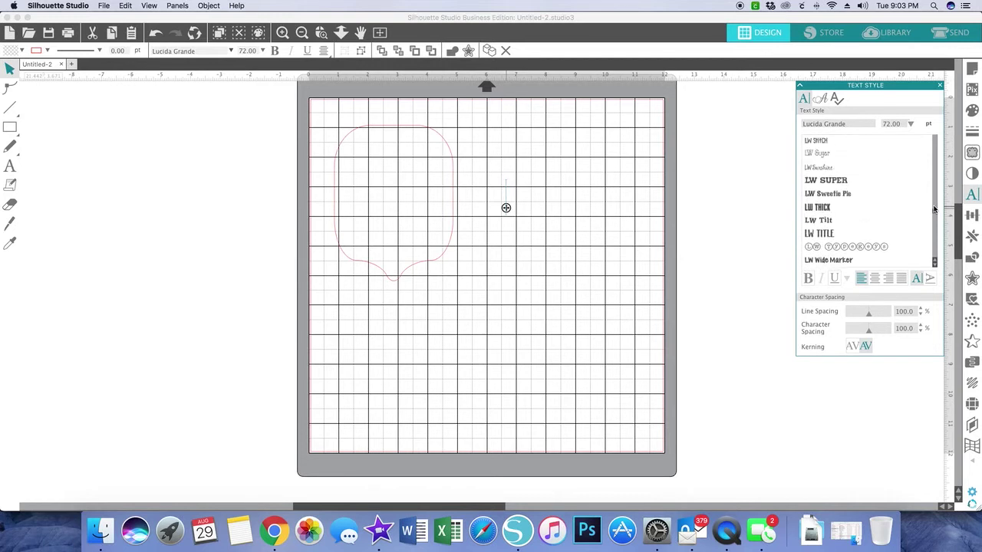
scroll(934, 209, "down", 5)
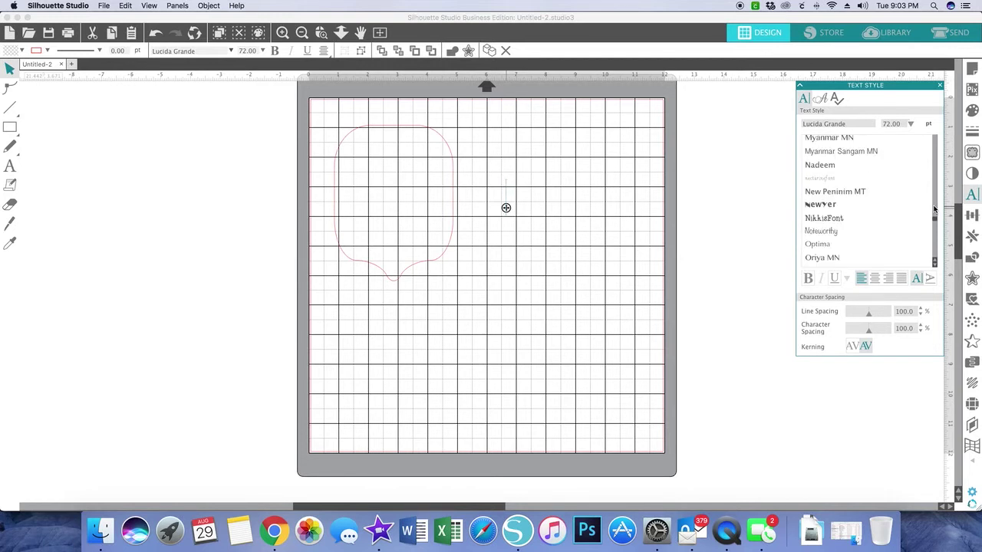
scroll(934, 209, "up", 2)
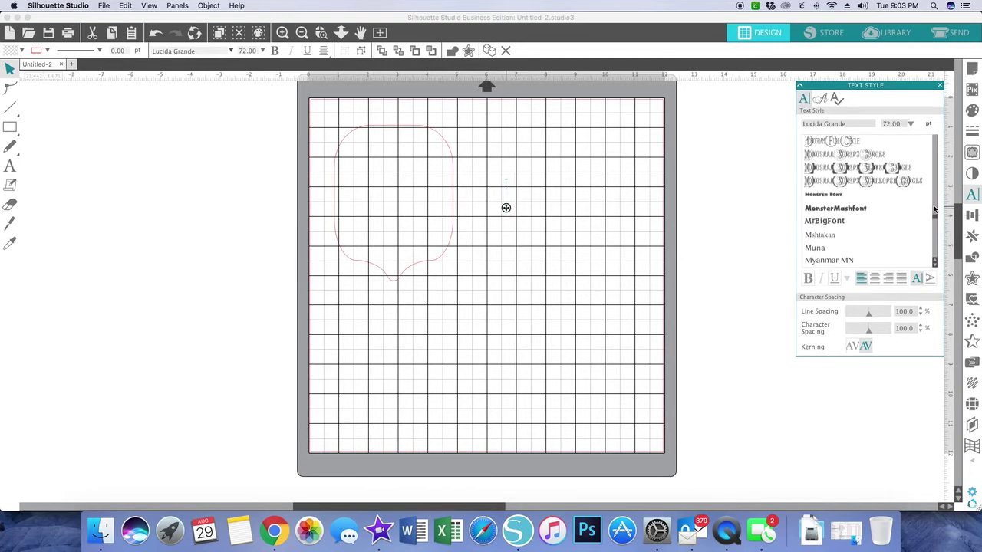
scroll(934, 209, "down", 3)
scroll(934, 208, "down", 5)
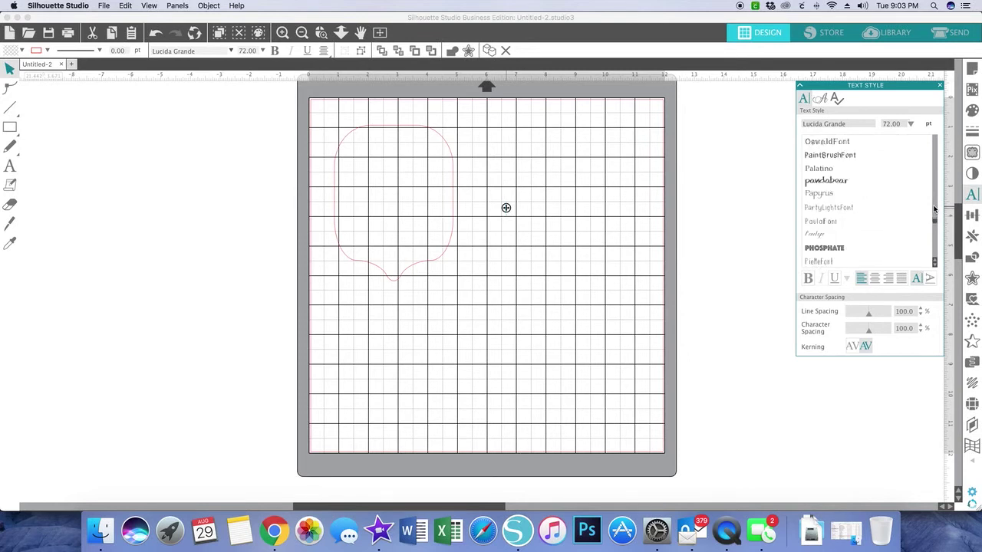
scroll(934, 209, "down", 8)
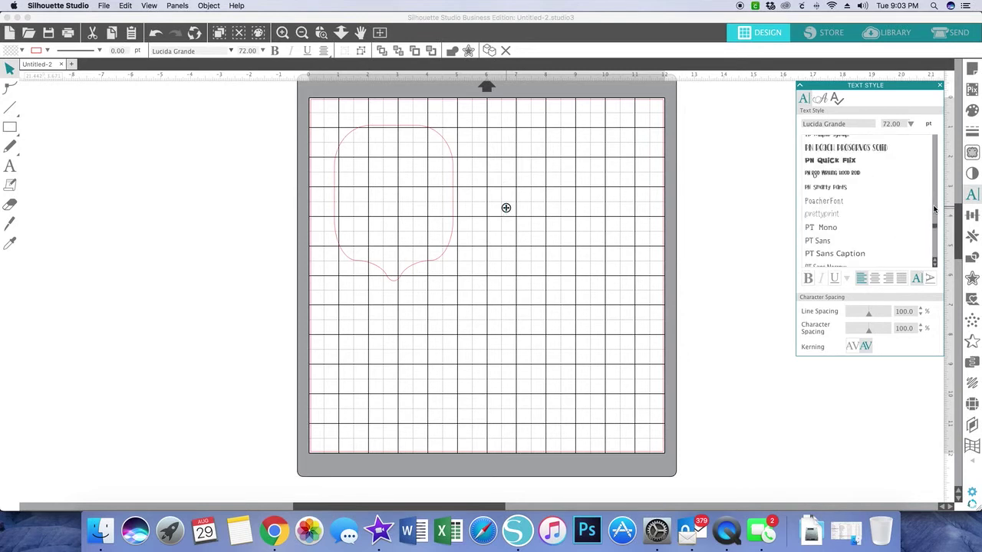
left_click_drag(934, 208, 935, 138)
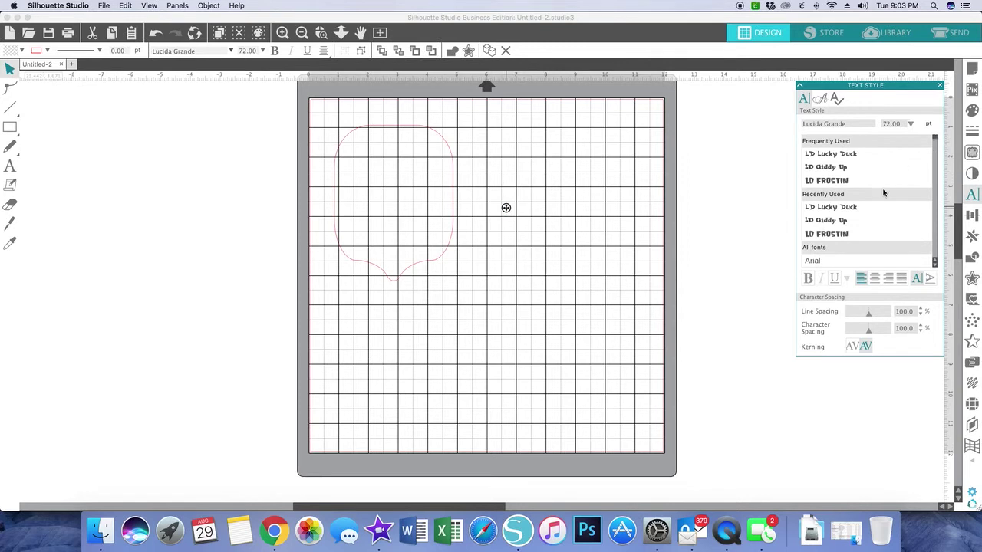
scroll(882, 192, "down", 3)
scroll(883, 192, "up", 3)
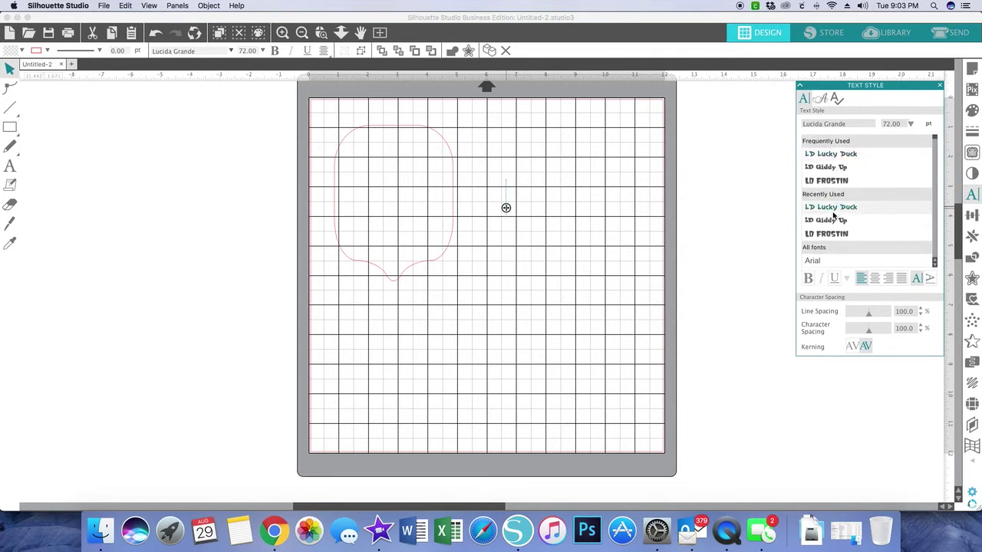
scroll(834, 215, "down", 3)
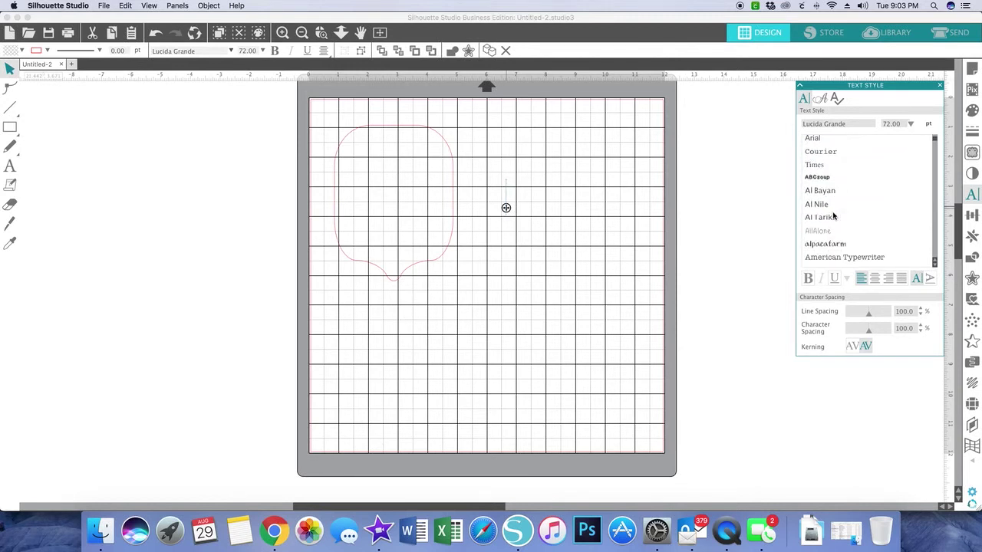
Try the Arial and Courier fonts on the empty text object and leave text editing.
left_click(812, 140)
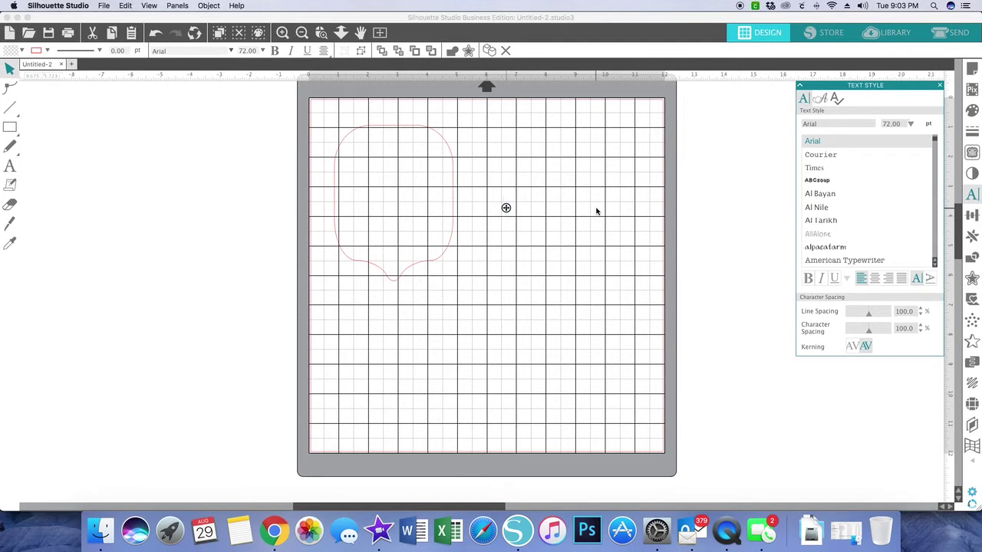
key("Down")
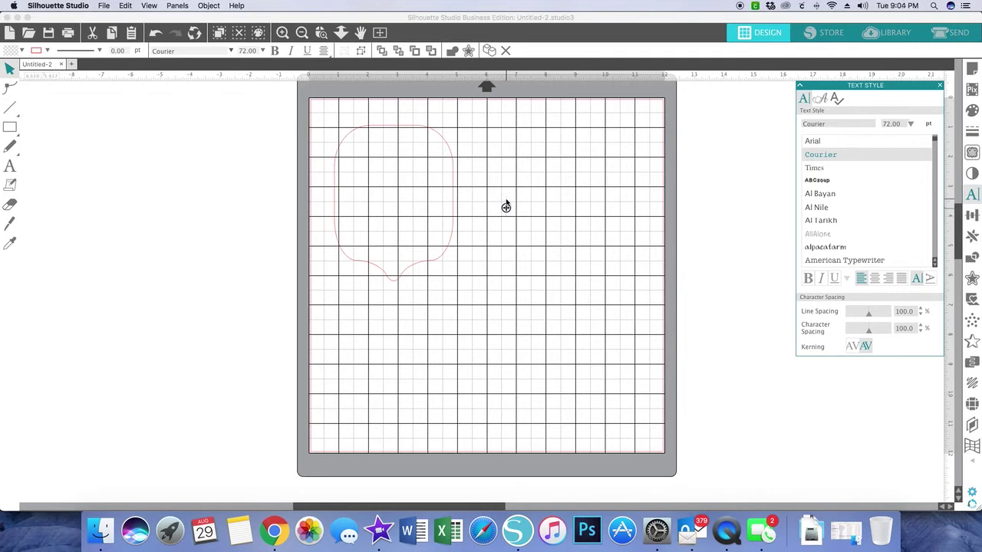
left_click(814, 141)
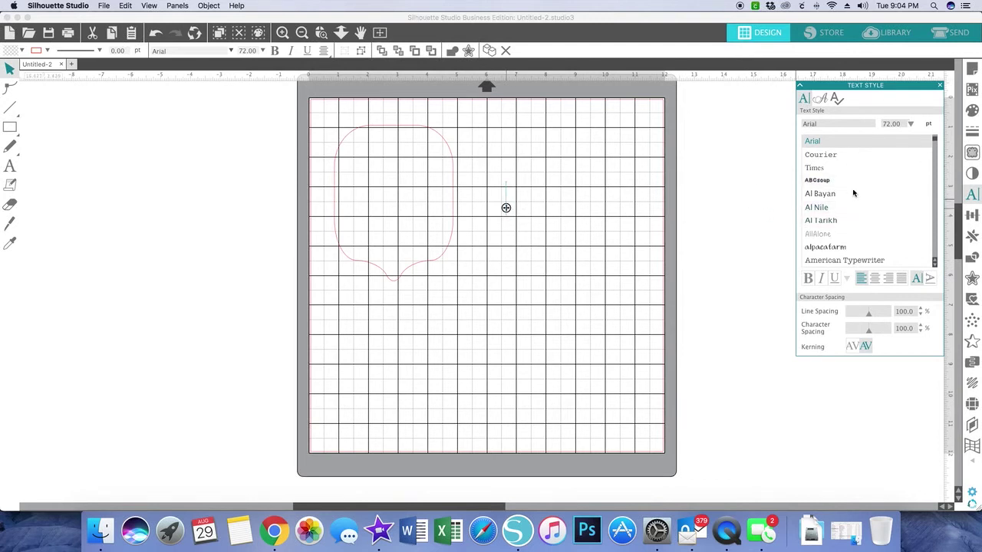
left_click(506, 199)
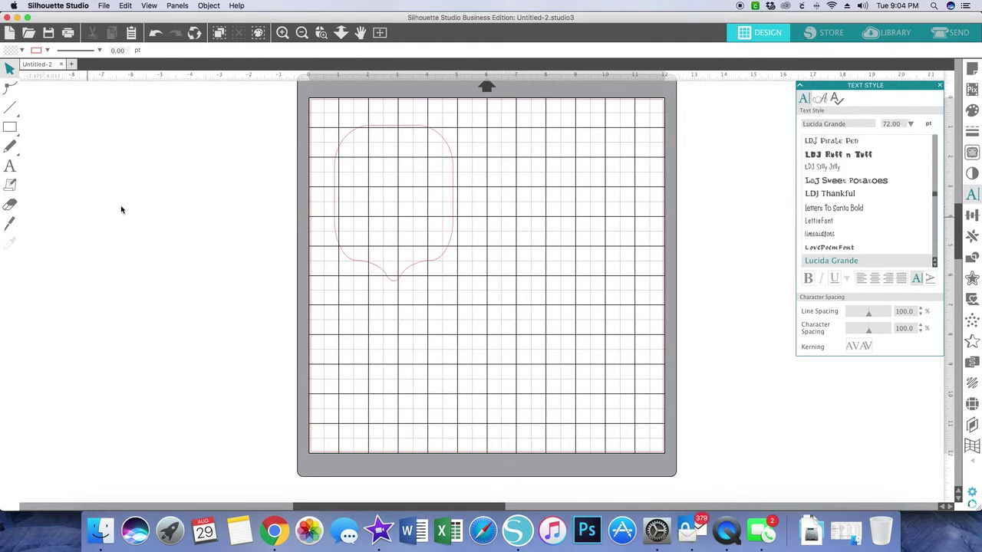
Add a text object beside the callout reading CEL, EBR and ATE on three separate lines in Lucida Grande.
left_click(11, 167)
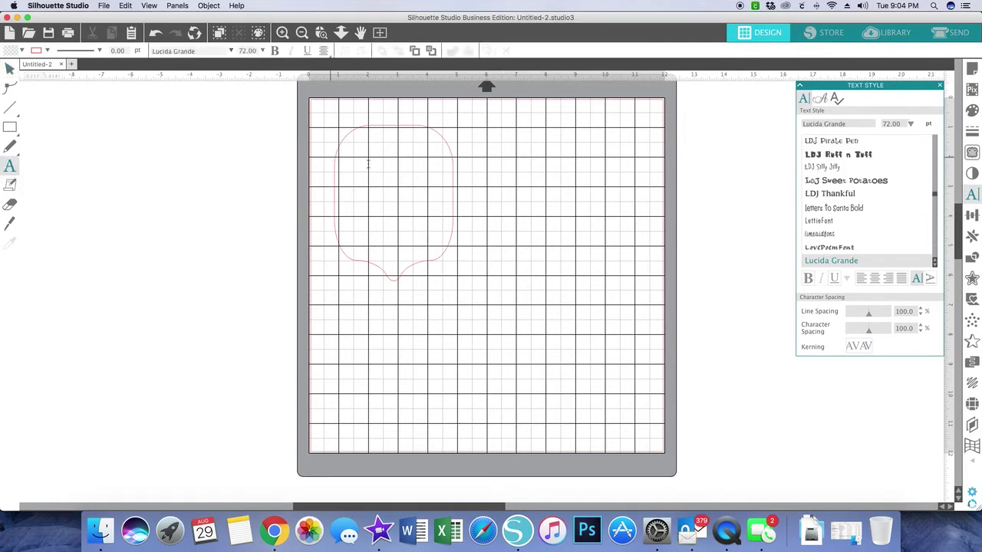
left_click(509, 200)
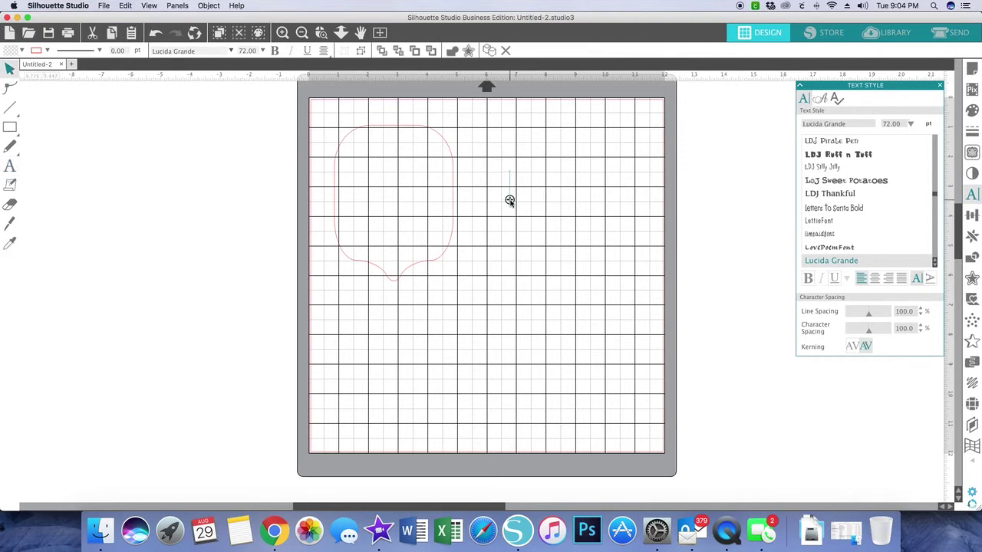
type("CEL")
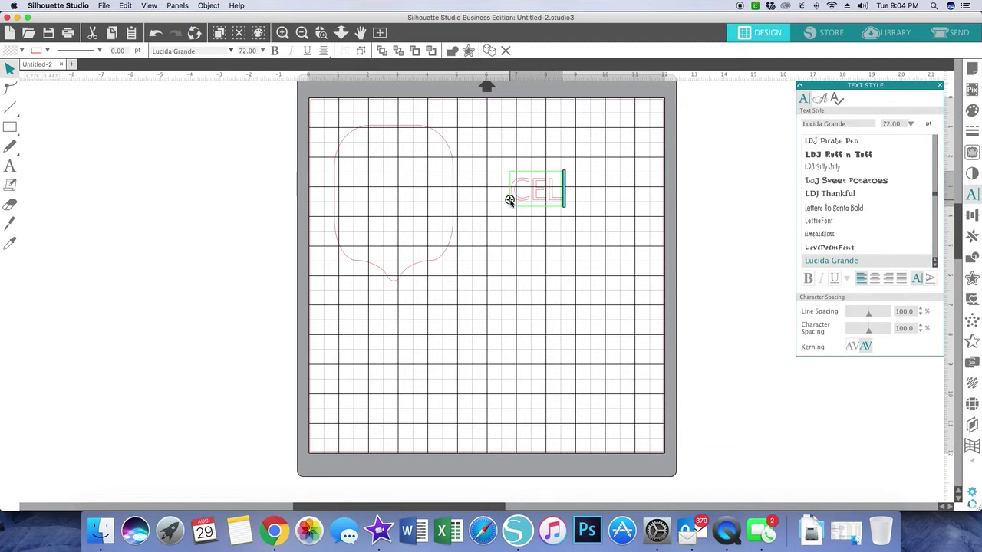
key("Return")
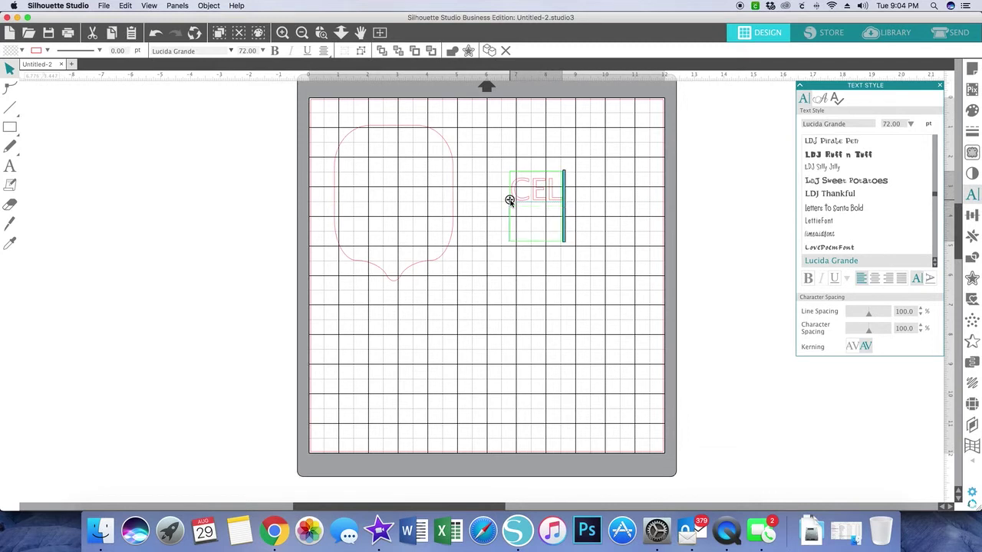
type("EBR")
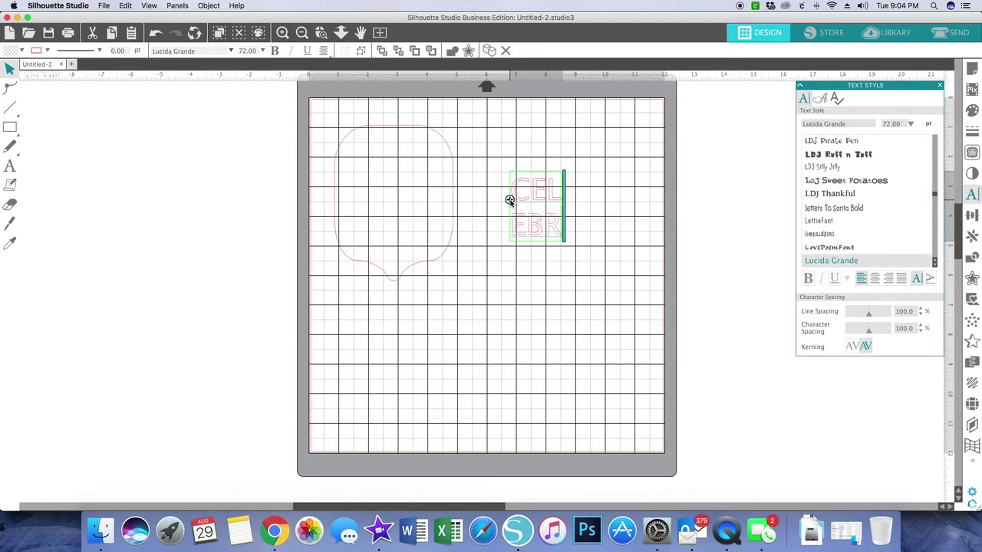
key("Return")
type("ATE")
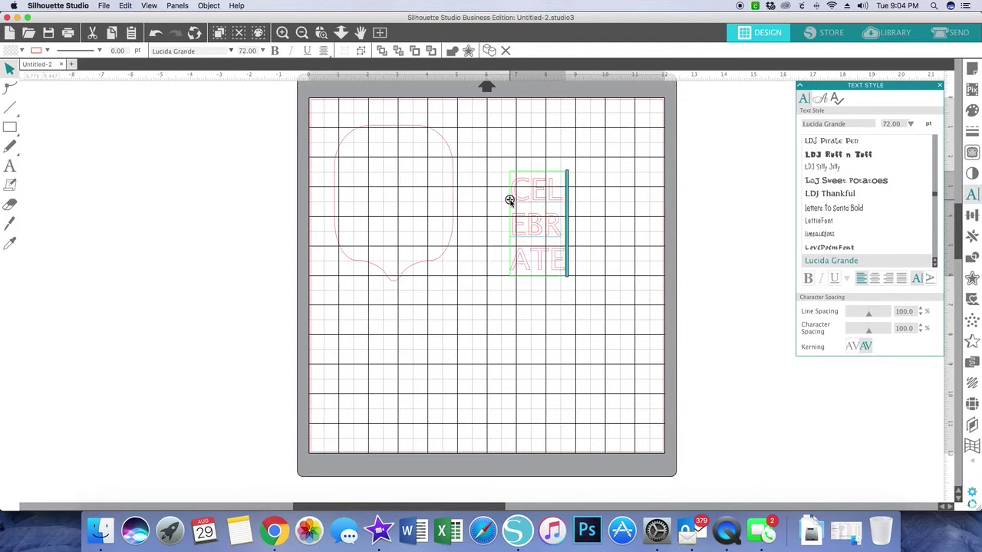
scroll(510, 192, "down", 1)
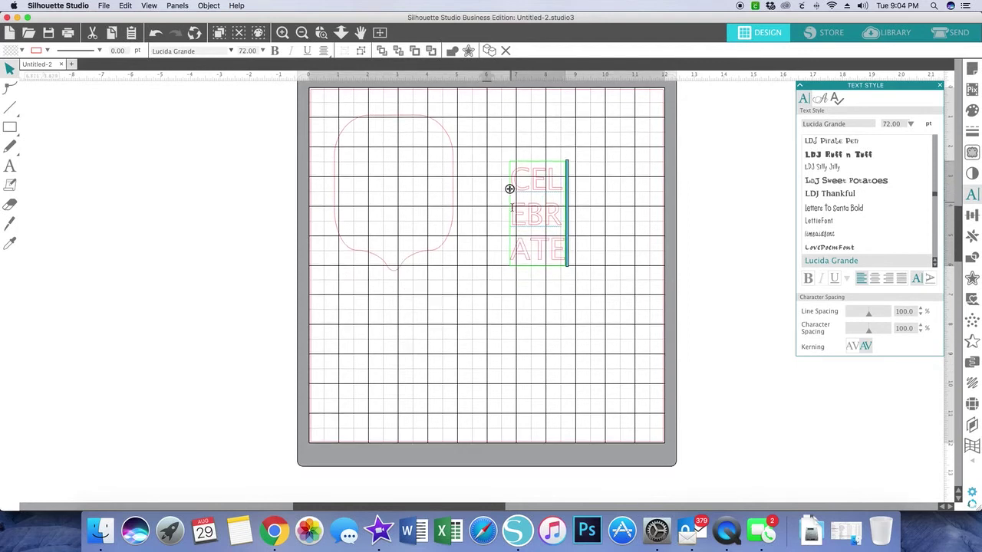
scroll(511, 189, "left", 1)
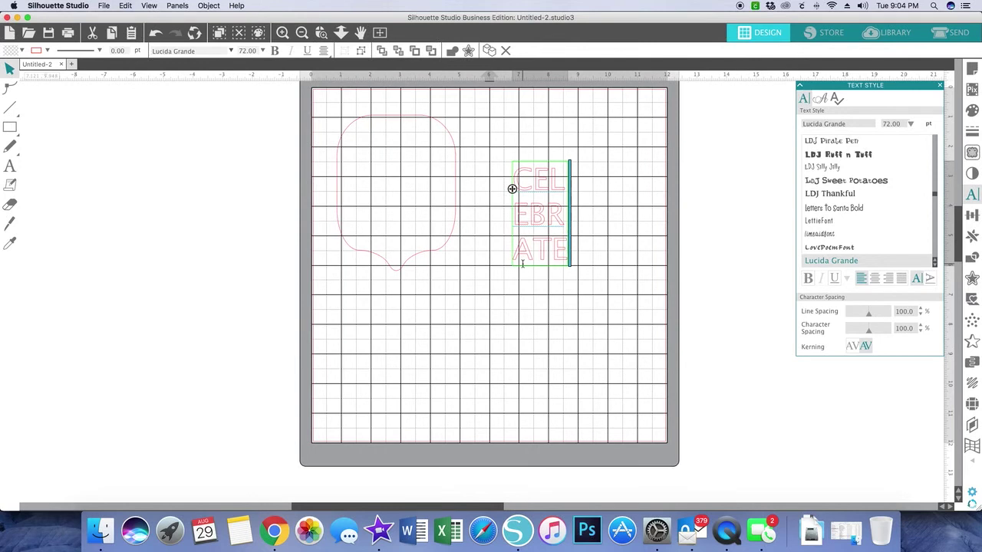
Enlarge the three-line text to about 2.2 in wide and 4.2 in high.
left_click(612, 263)
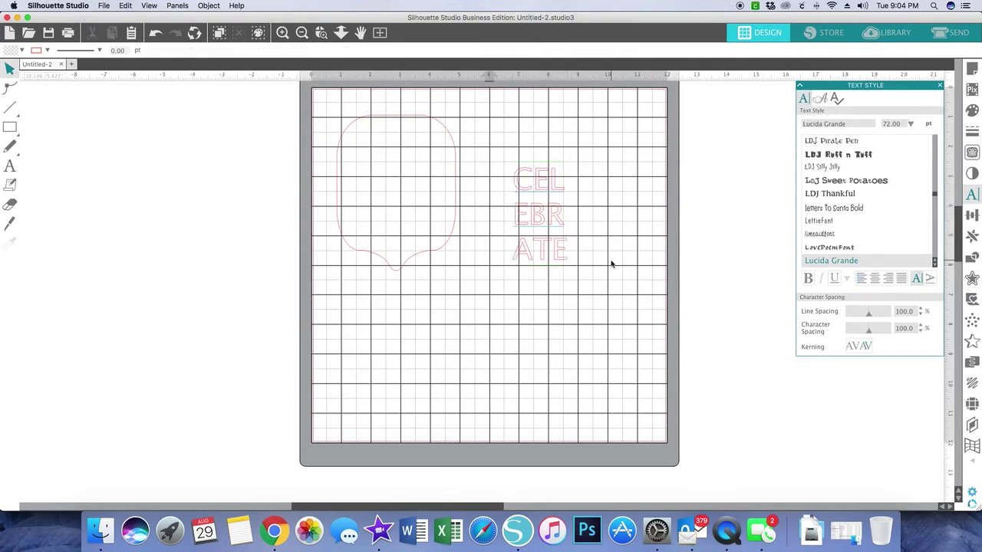
left_click(569, 266)
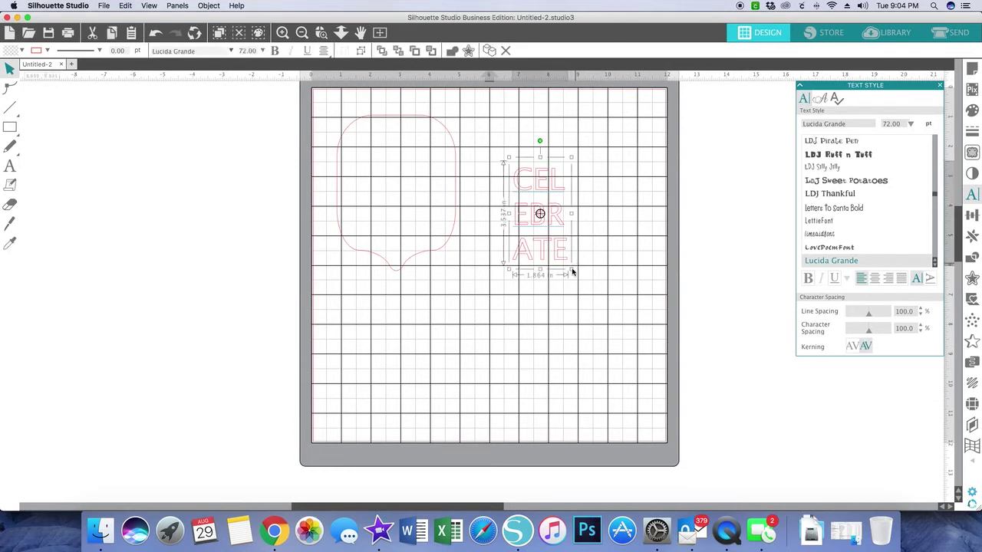
left_click_drag(569, 270, 600, 283)
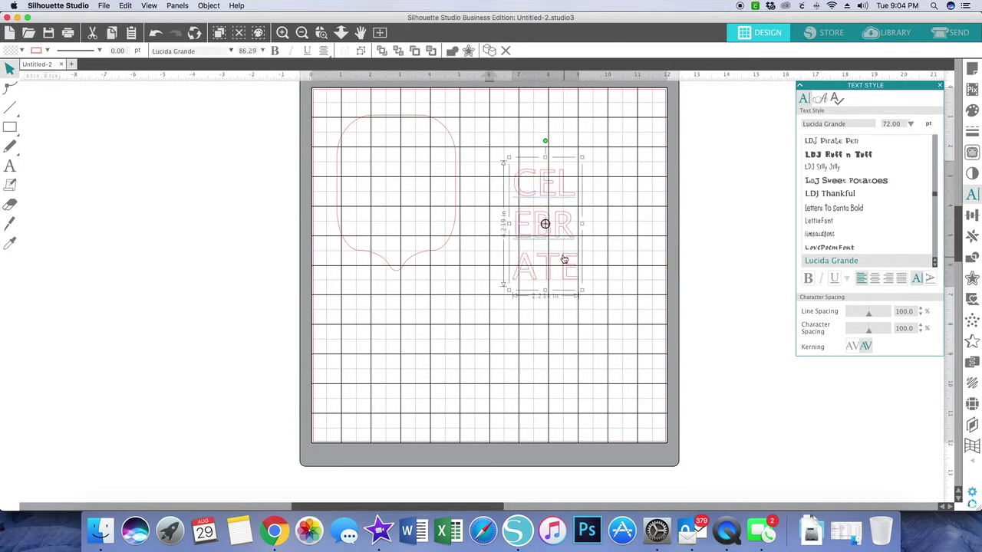
Set the line spacing of the three-line text to 85%.
double_click(564, 259)
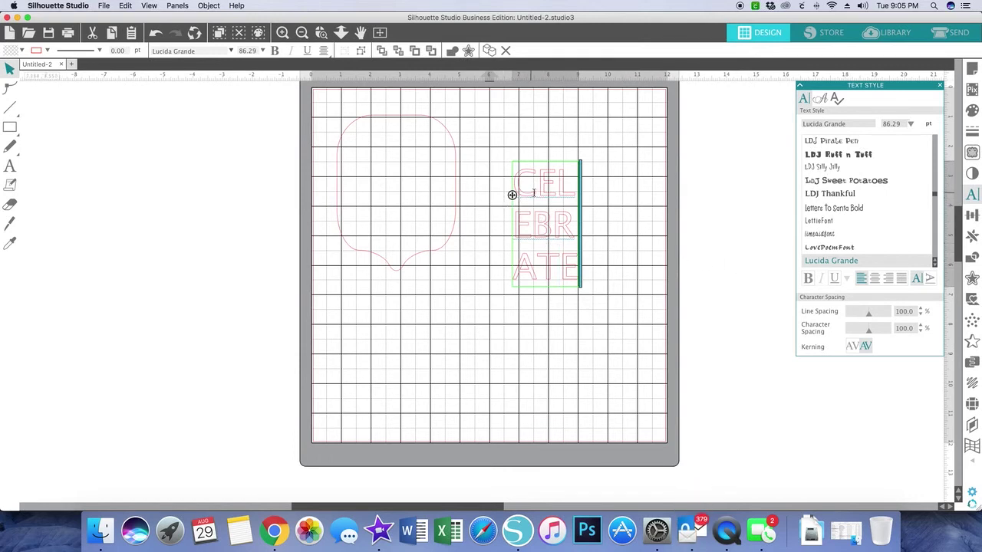
left_click(921, 309)
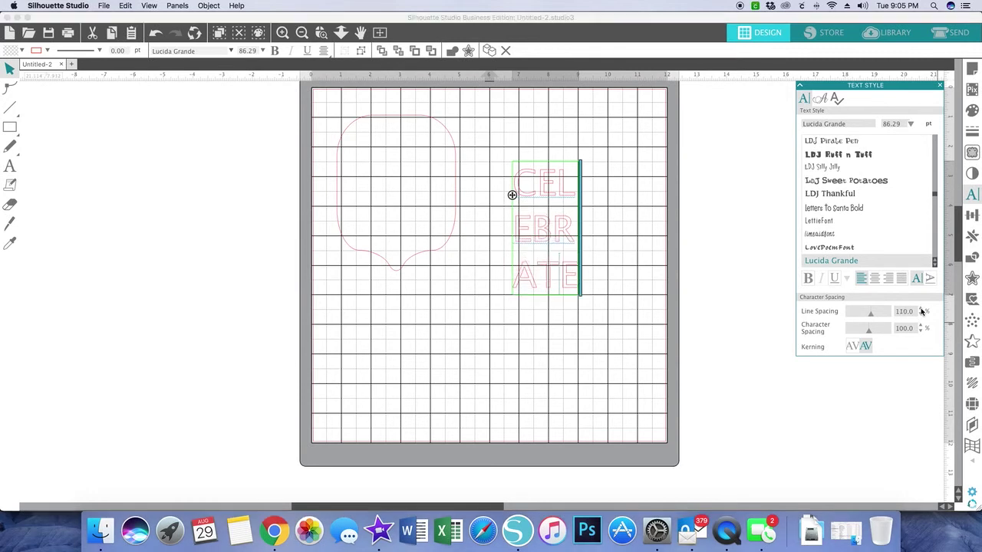
left_click(920, 309)
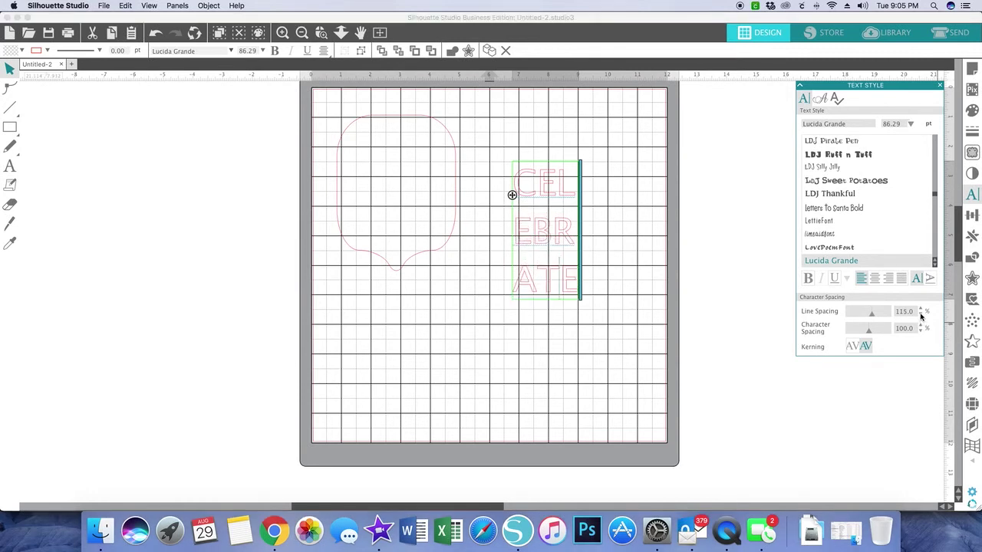
left_click(921, 314)
left_click(921, 314)
left_click(921, 315)
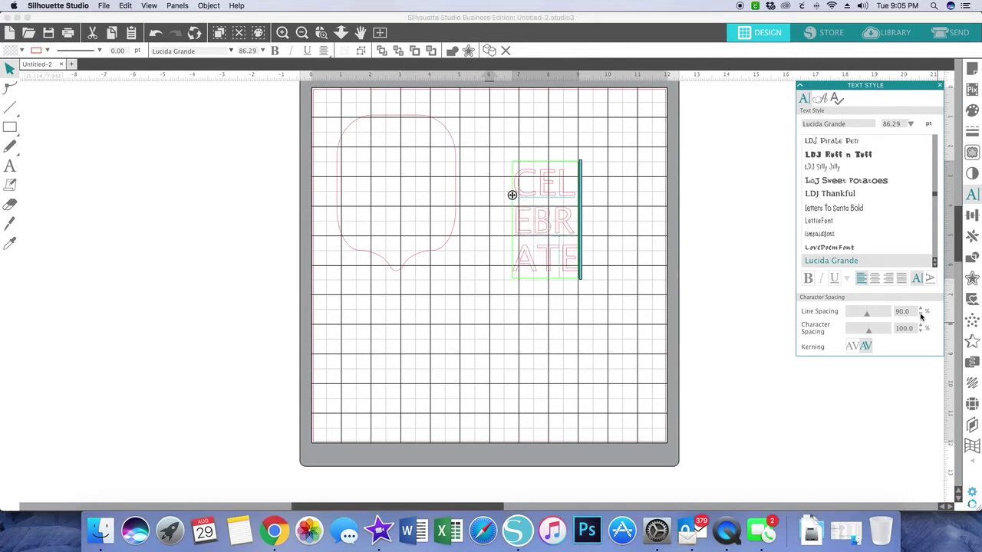
left_click(921, 315)
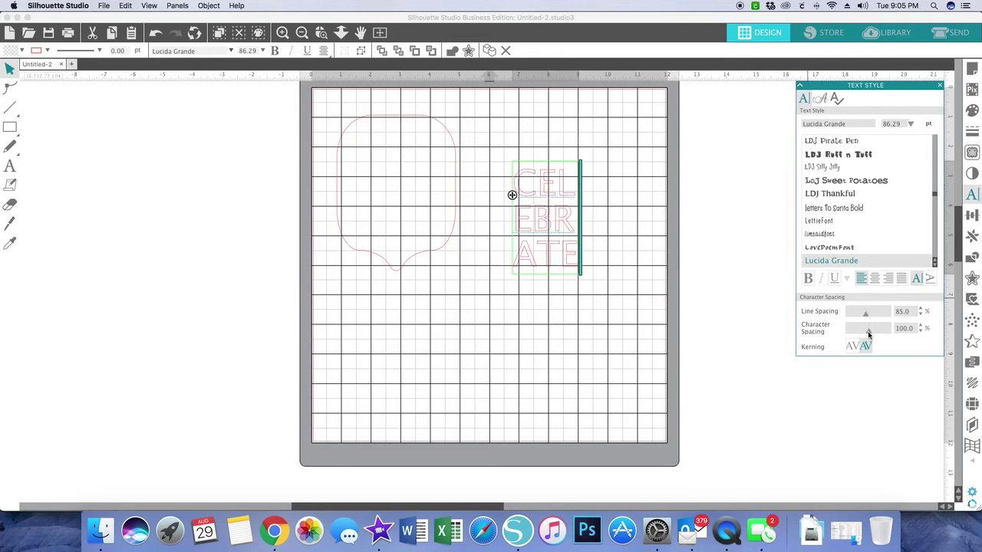
Set the character spacing of the three-line text to 120%.
left_click(921, 326)
left_click(921, 326)
left_click(921, 326)
left_click(921, 326)
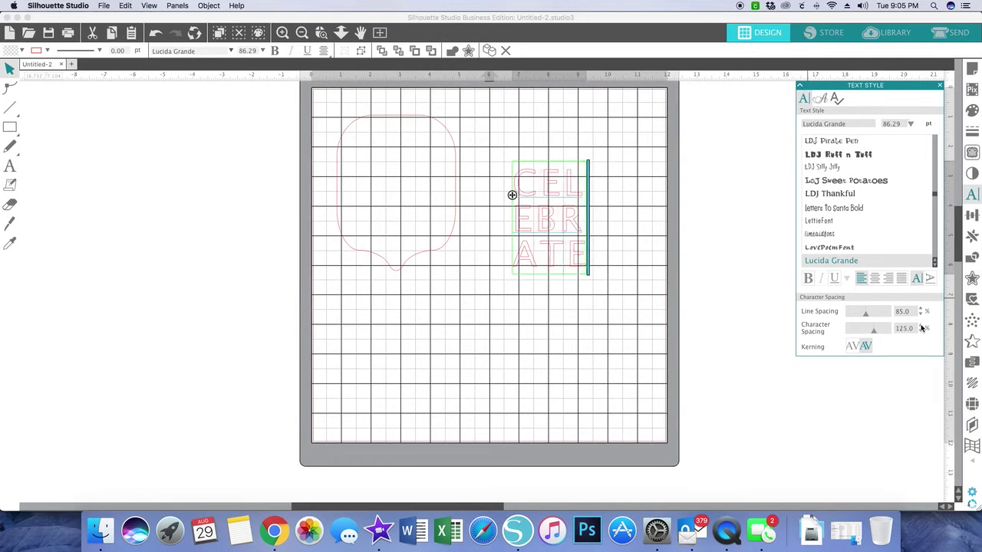
left_click(921, 326)
left_click(921, 325)
left_click(921, 326)
left_click(921, 326)
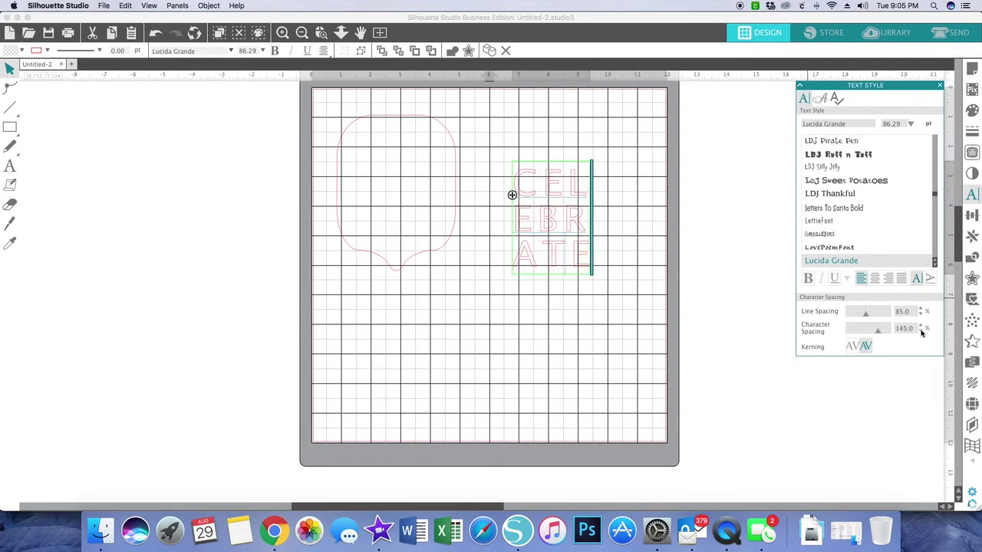
left_click(920, 331)
left_click(921, 331)
left_click(921, 331)
left_click(921, 330)
left_click(921, 331)
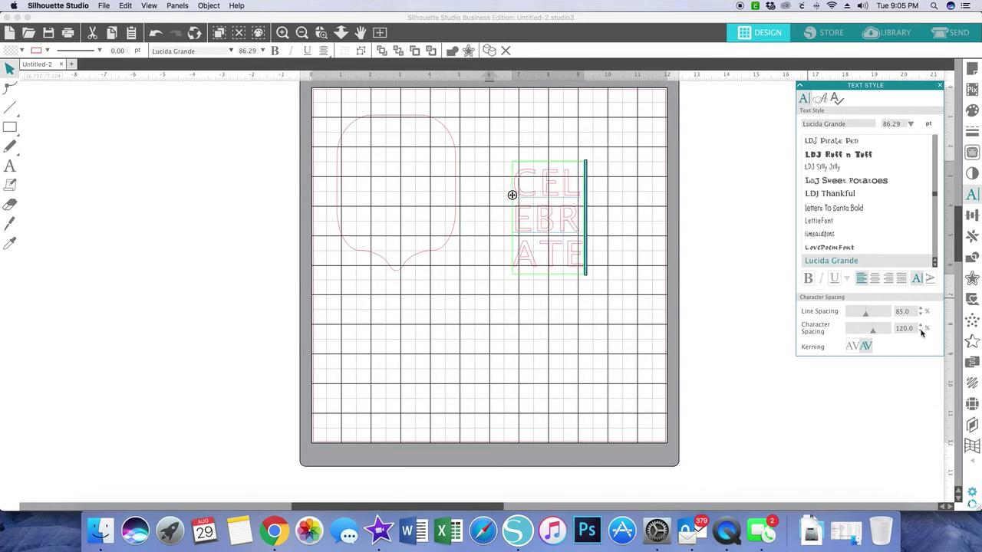
Set the character spacing of the three-line text to 100%.
left_click(921, 331)
left_click(921, 331)
left_click(921, 331)
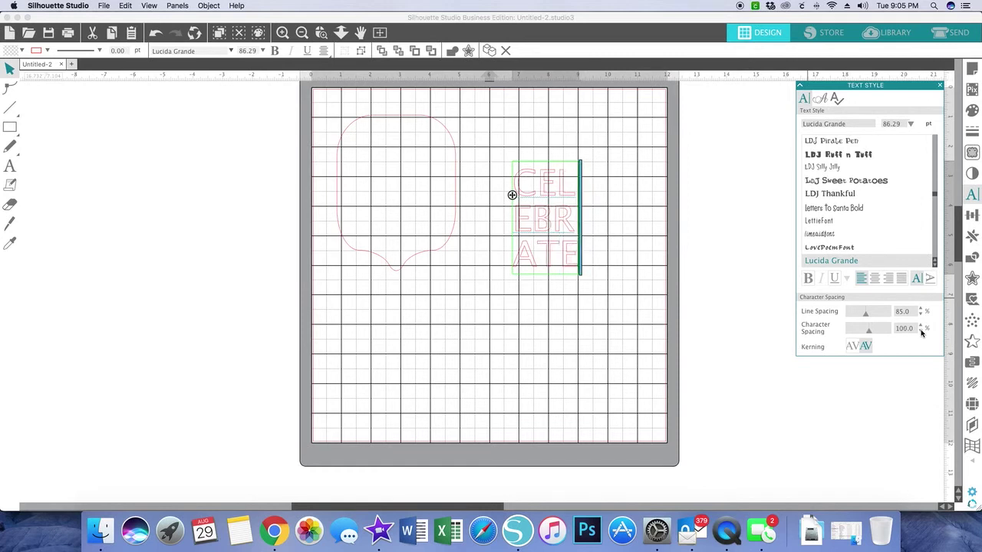
left_click(921, 330)
left_click(921, 329)
left_click(549, 355)
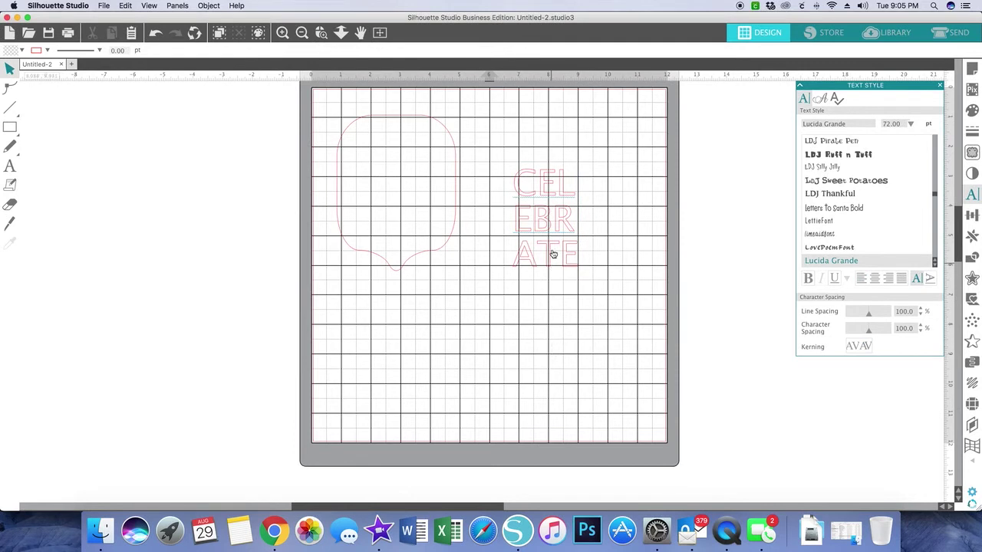
Move the three-line text inside the callout and enlarge it to about 2.76 in wide and 4.71 in high.
left_click(545, 217)
left_click_drag(545, 217, 399, 179)
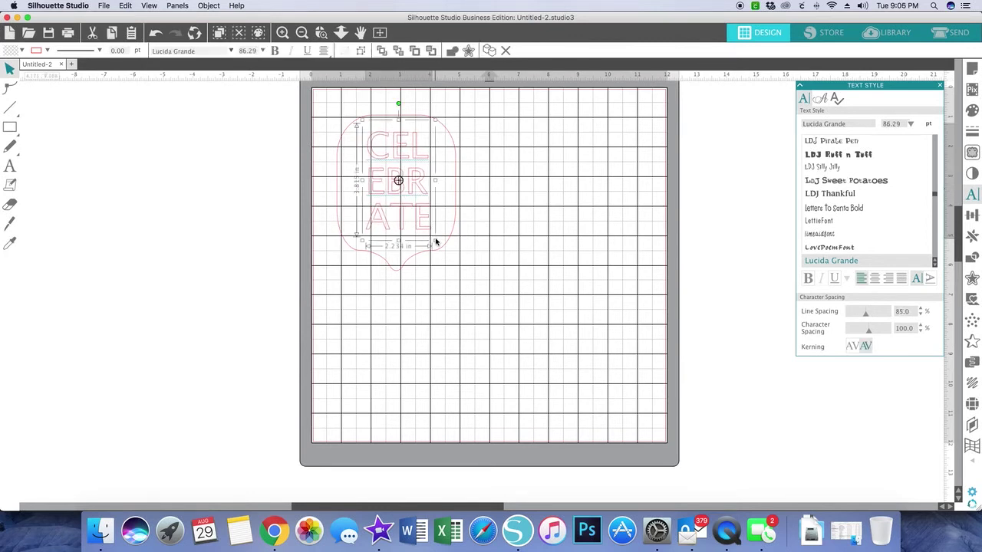
left_click_drag(436, 241, 459, 259)
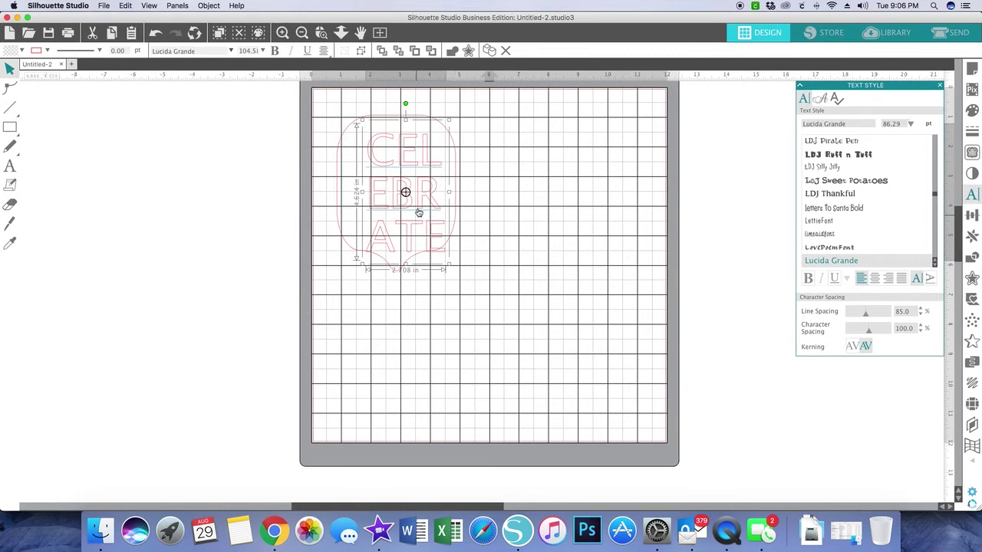
left_click_drag(412, 205, 404, 194)
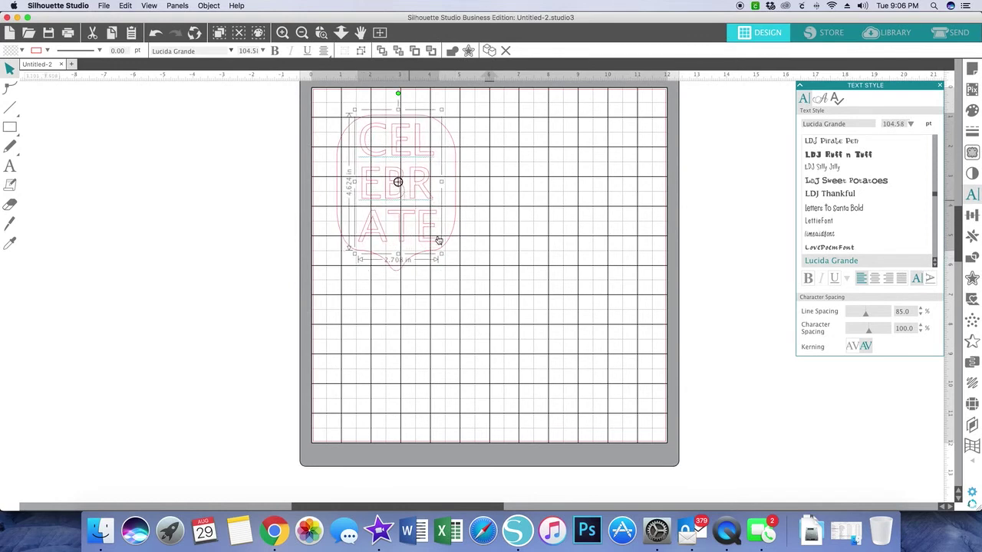
left_click_drag(441, 254, 444, 258)
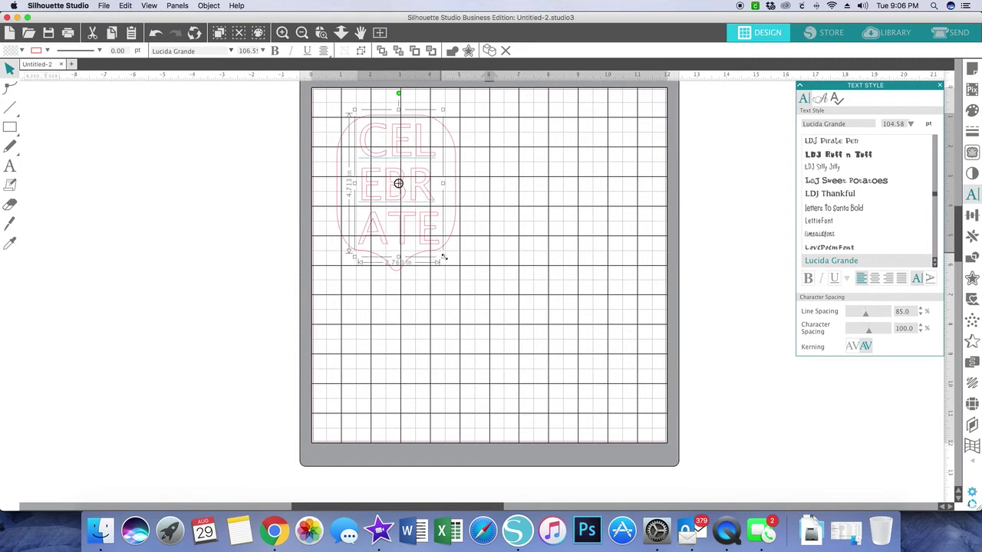
left_click_drag(399, 201, 398, 200)
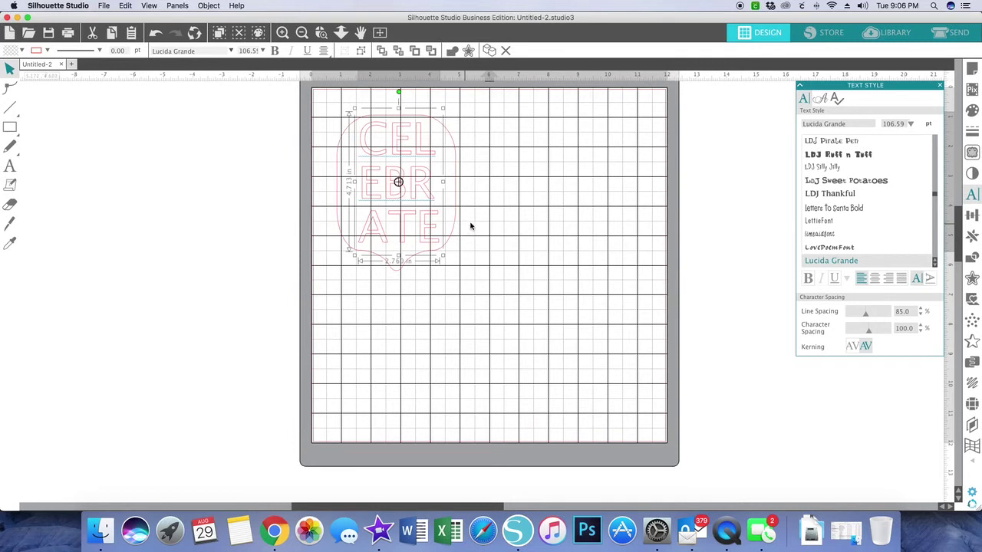
left_click(502, 224)
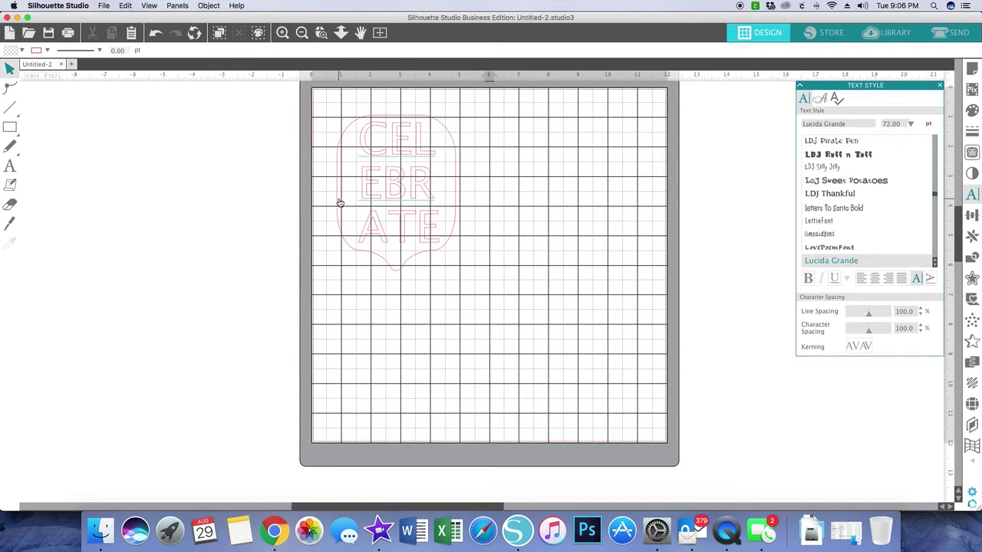
Try to align the text and the callout on a common center.
left_click(401, 192)
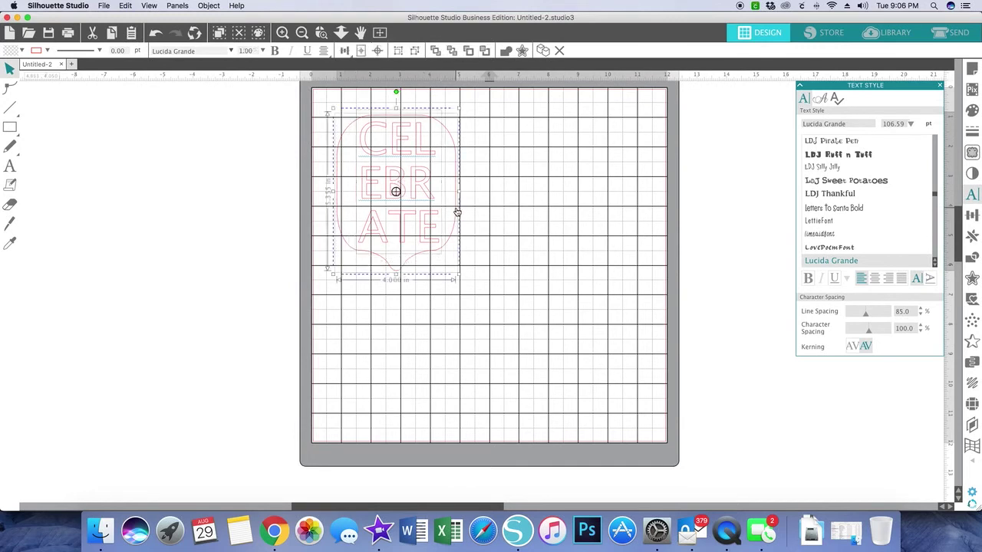
left_click(456, 212, "shift")
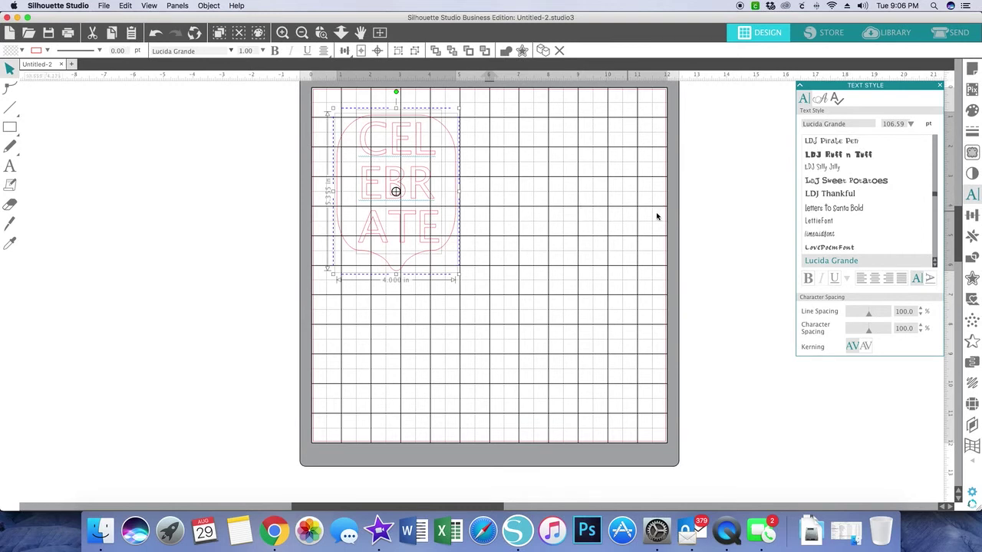
left_click(972, 215)
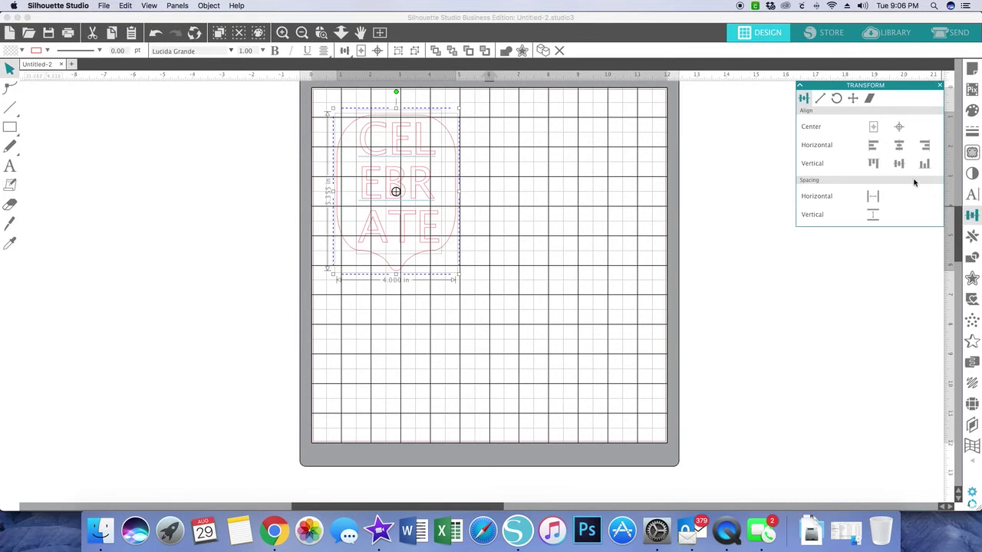
left_click(899, 128)
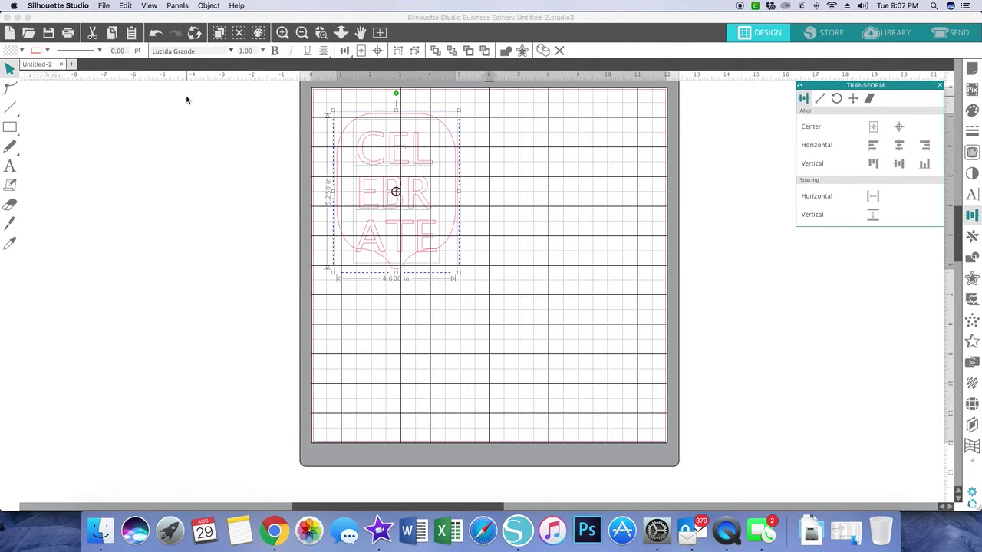
left_click(155, 32)
left_click(155, 32)
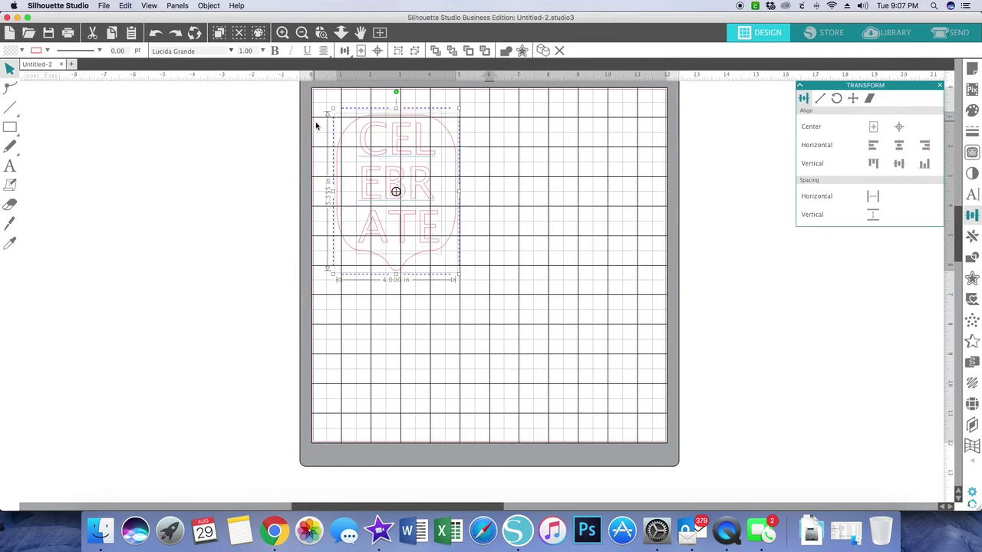
Group the three-line text with the callout.
left_click(587, 131)
scroll(432, 167, "right", 2)
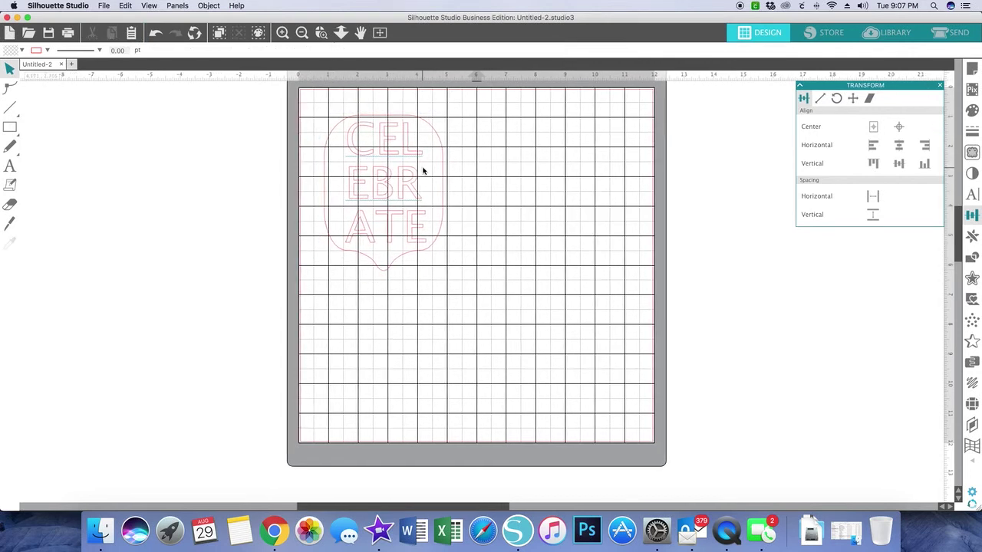
left_click(417, 179)
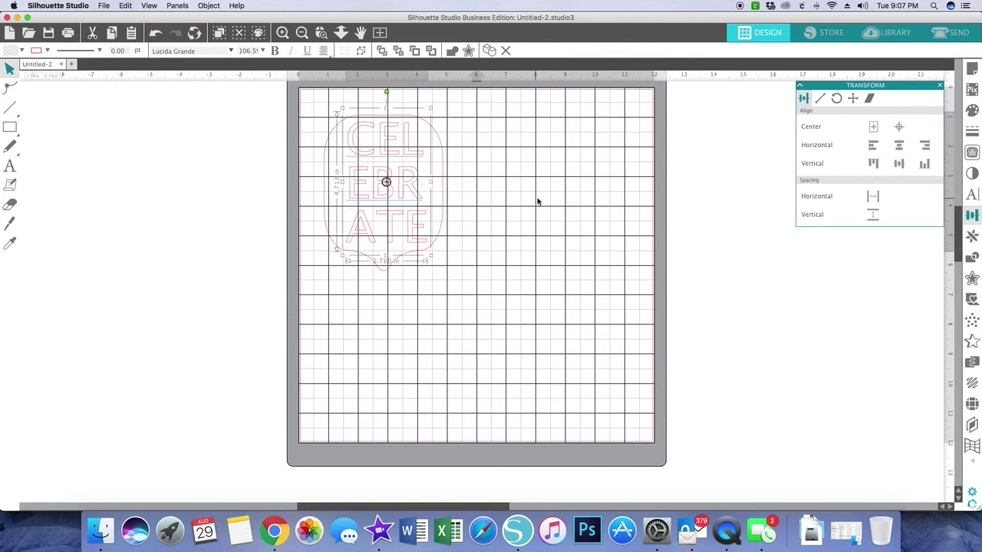
left_click(503, 192)
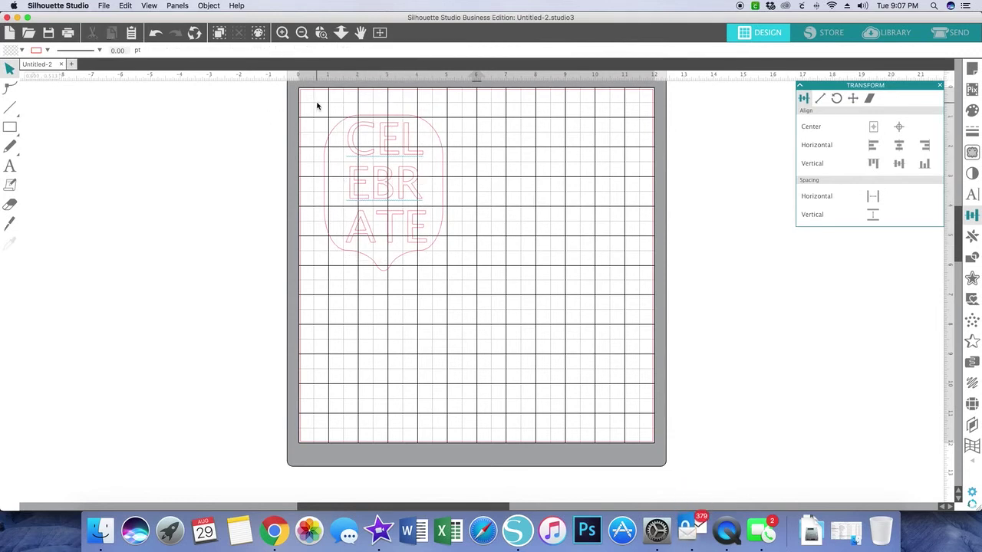
left_click_drag(318, 103, 473, 286)
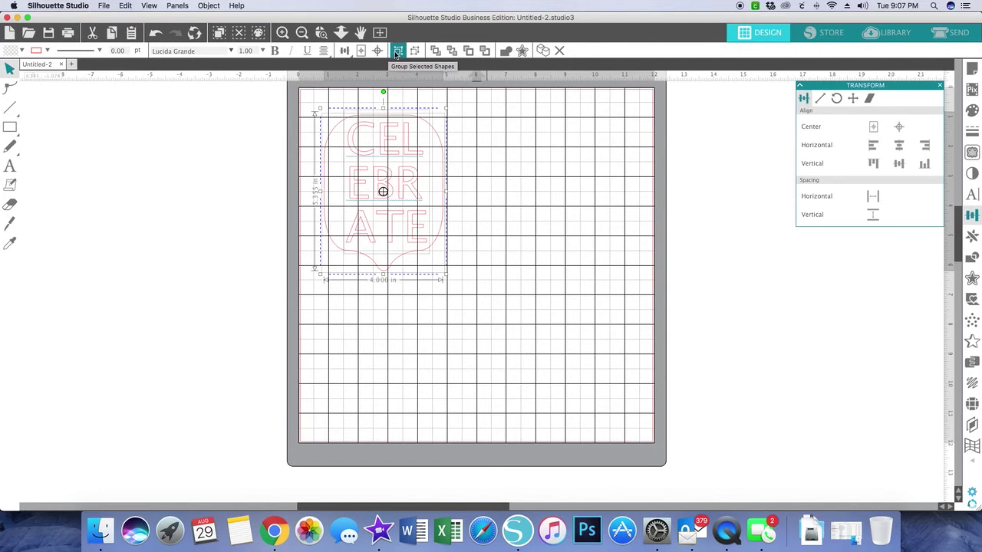
left_click(397, 51)
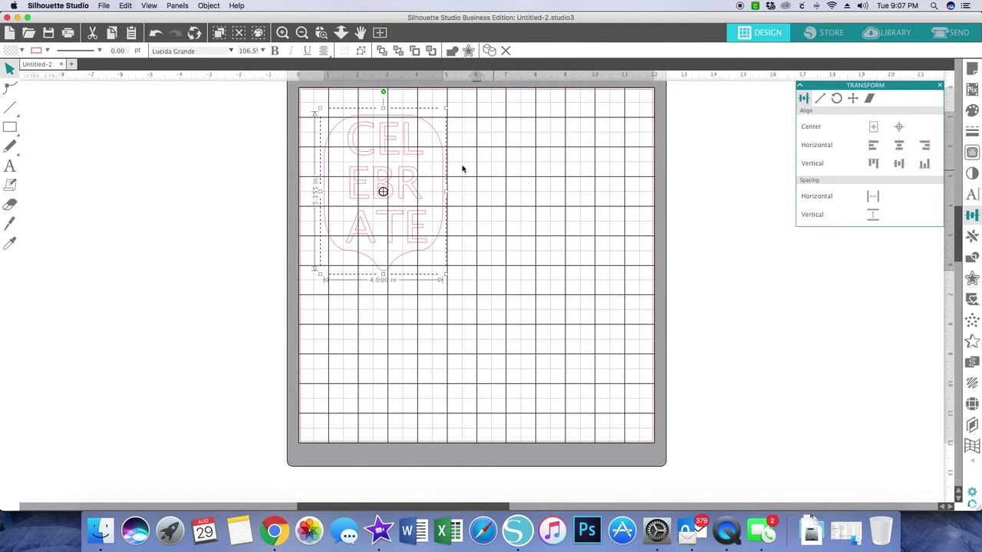
Draw a rectangle about 3.26 in wide and 4.9 in high beside the callout.
left_click(6, 128)
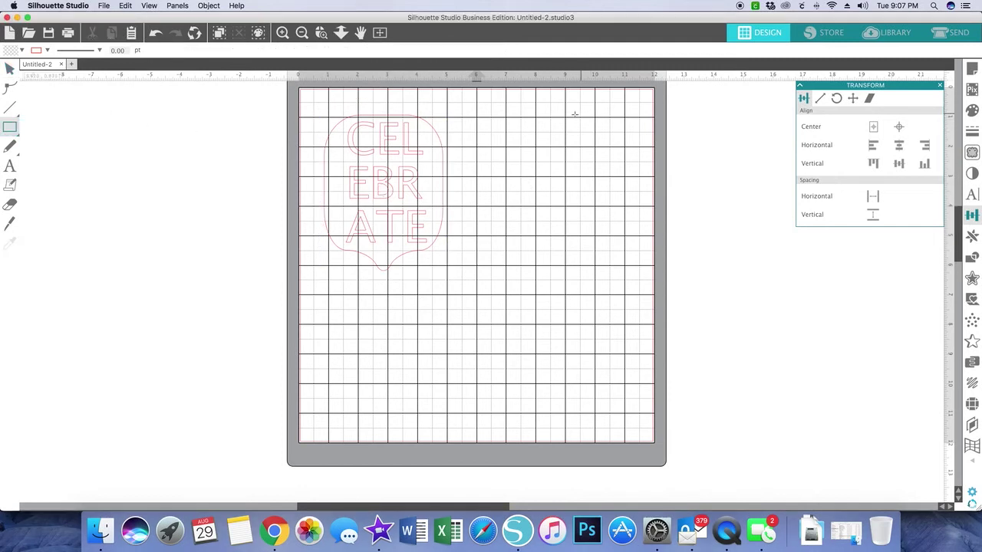
left_click_drag(501, 115, 597, 260)
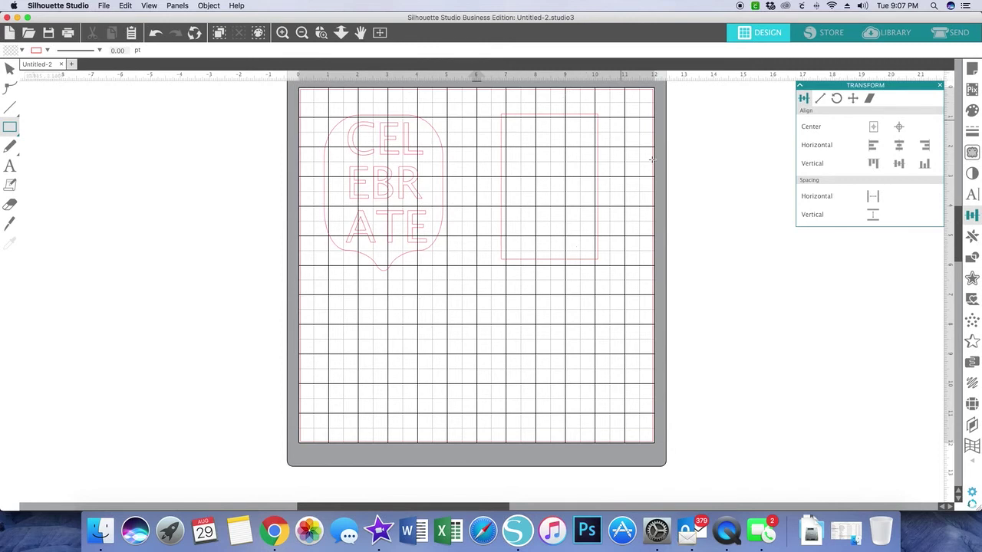
left_click(10, 126)
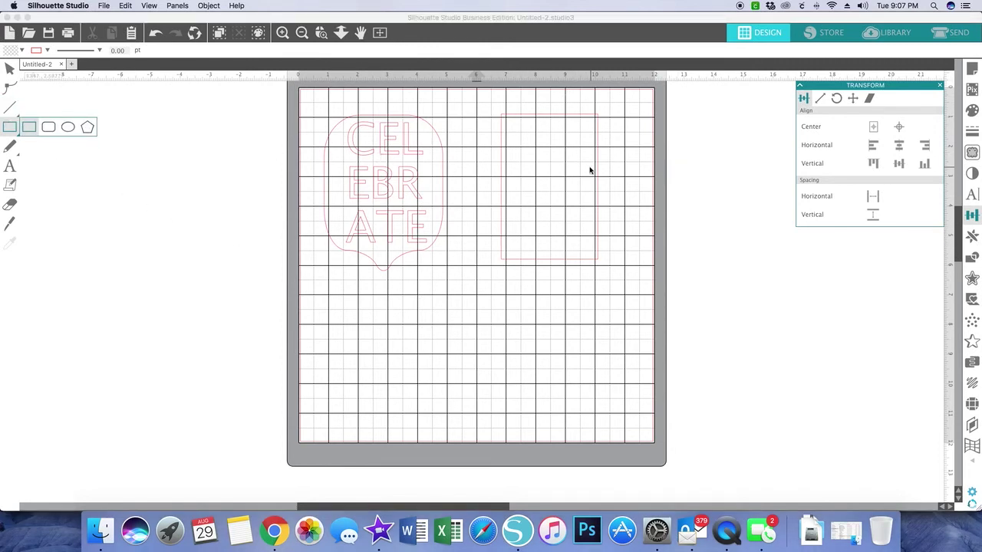
key("v")
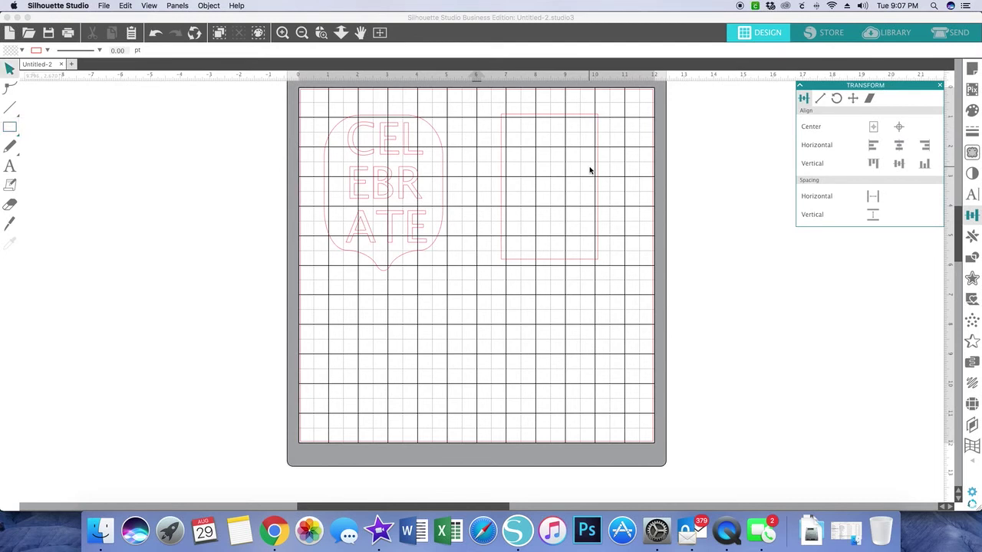
scroll(590, 171, "up", 2)
scroll(590, 171, "left", 2)
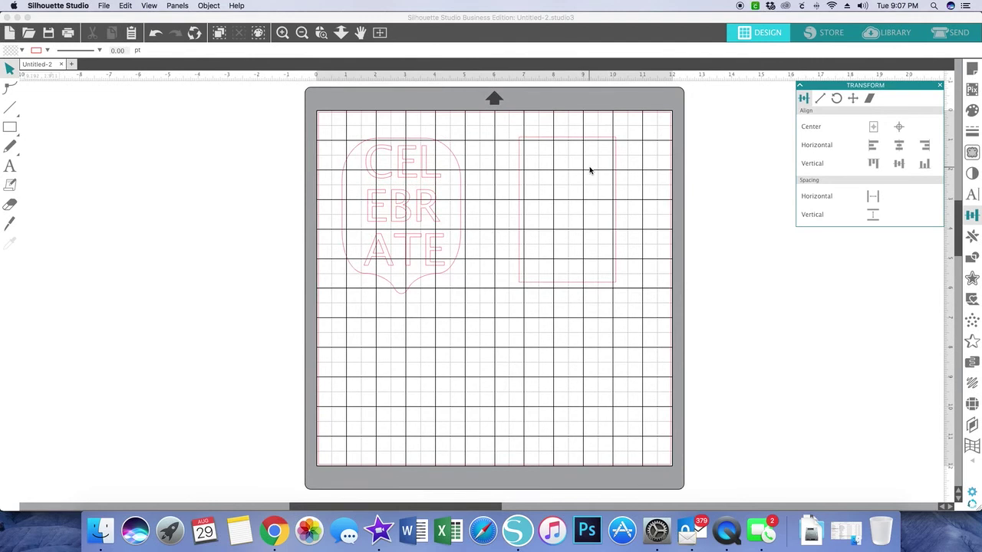
scroll(589, 170, "down", 1)
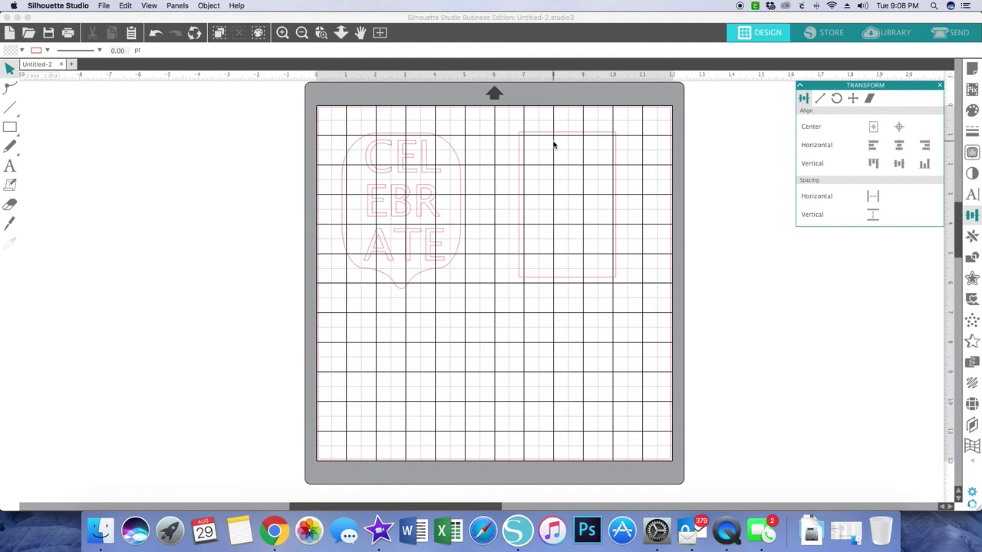
Resize the rectangle to 4 in wide and 5.25 in high.
left_click(614, 200)
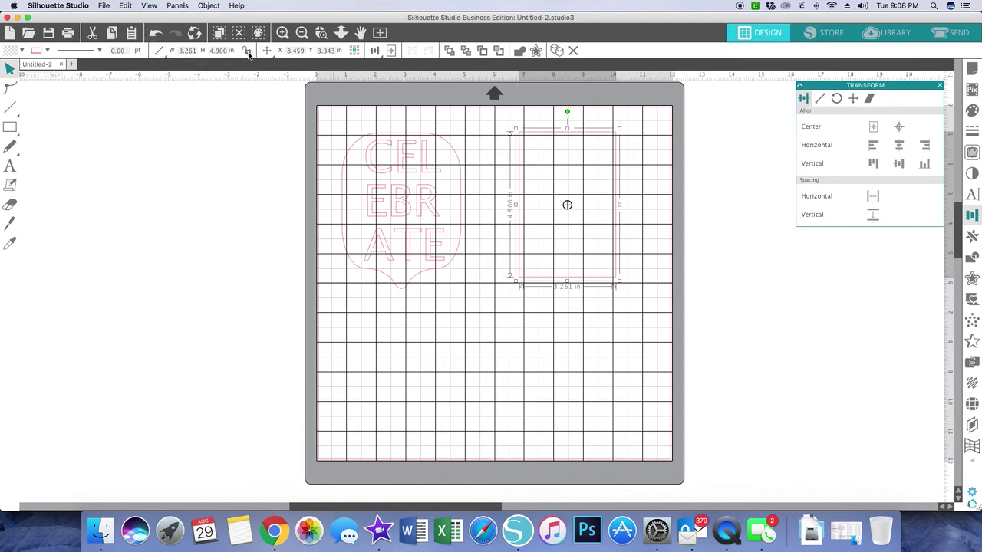
left_click(196, 49)
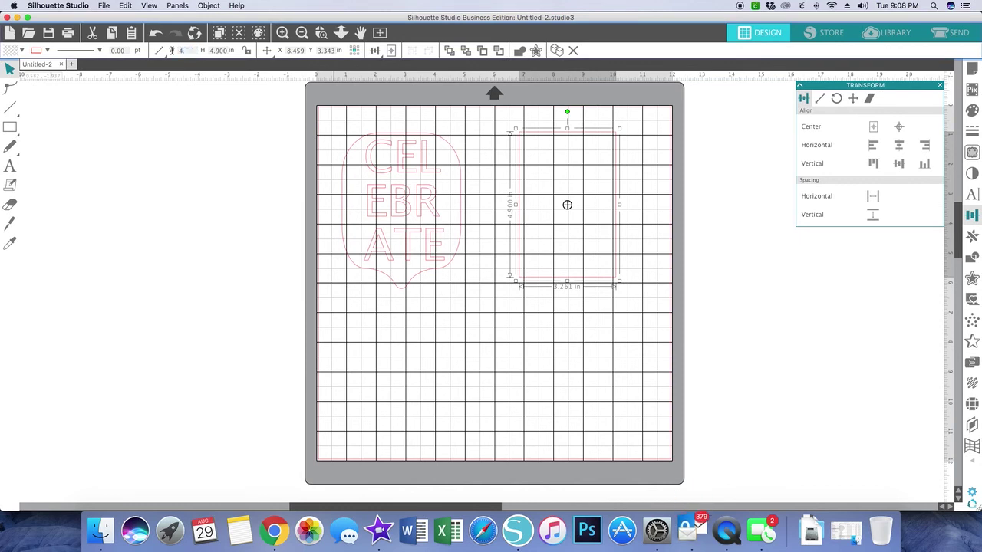
type("4.0")
left_click(209, 51)
type("5.25")
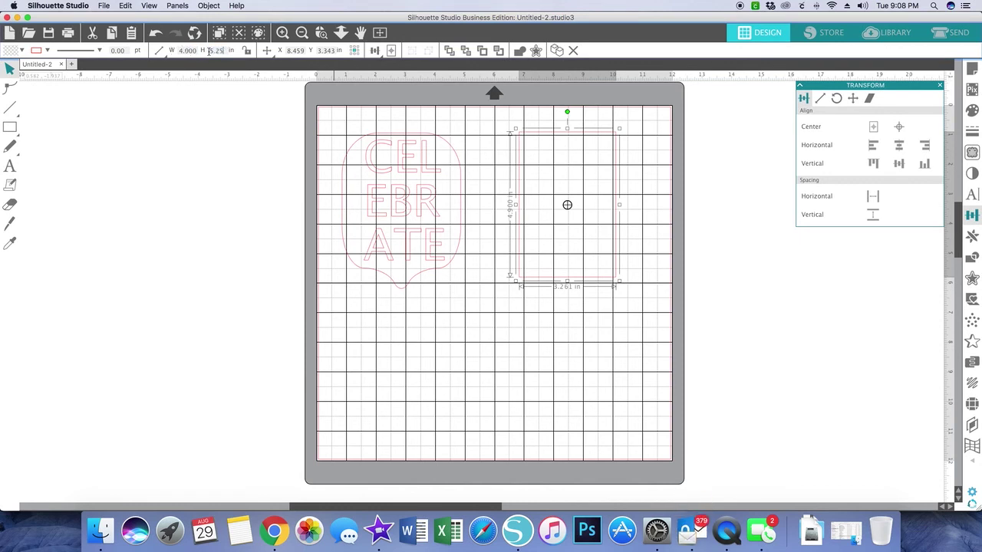
key("Return")
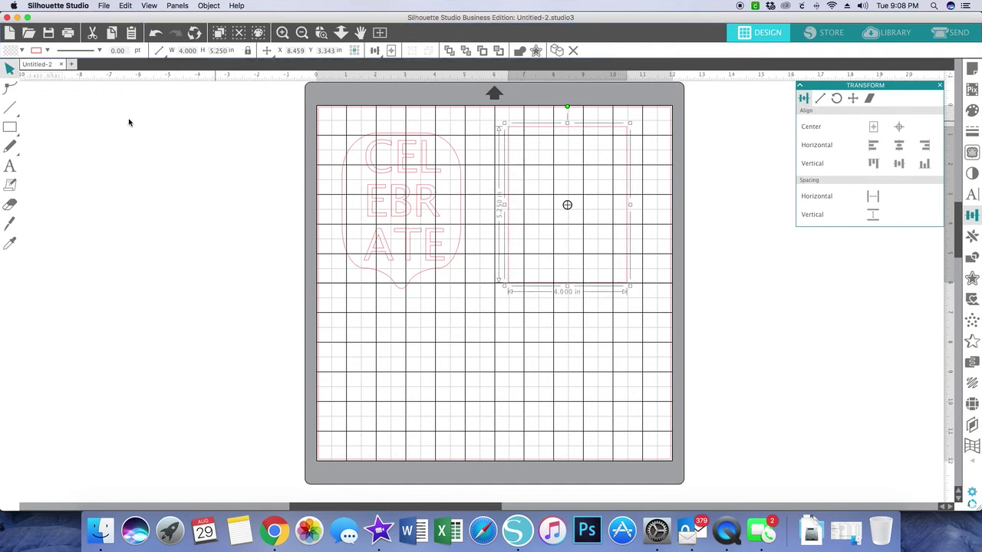
Fill the rectangle with purple.
left_click(23, 51)
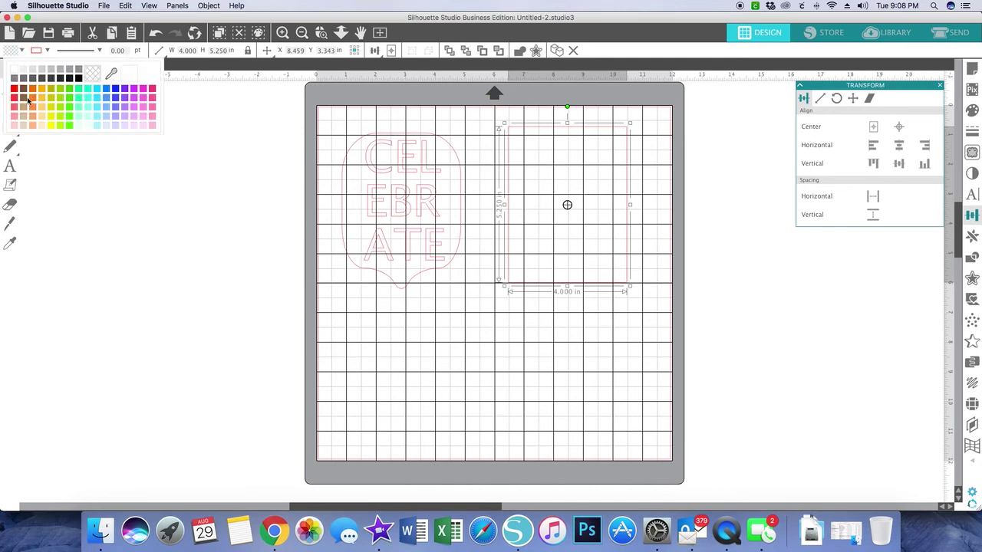
left_click(122, 107)
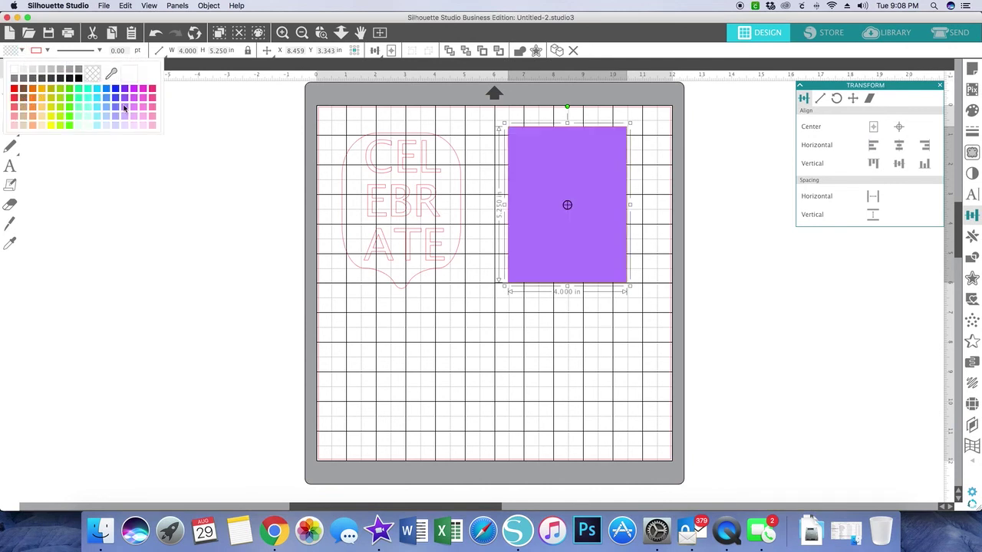
left_click(474, 210)
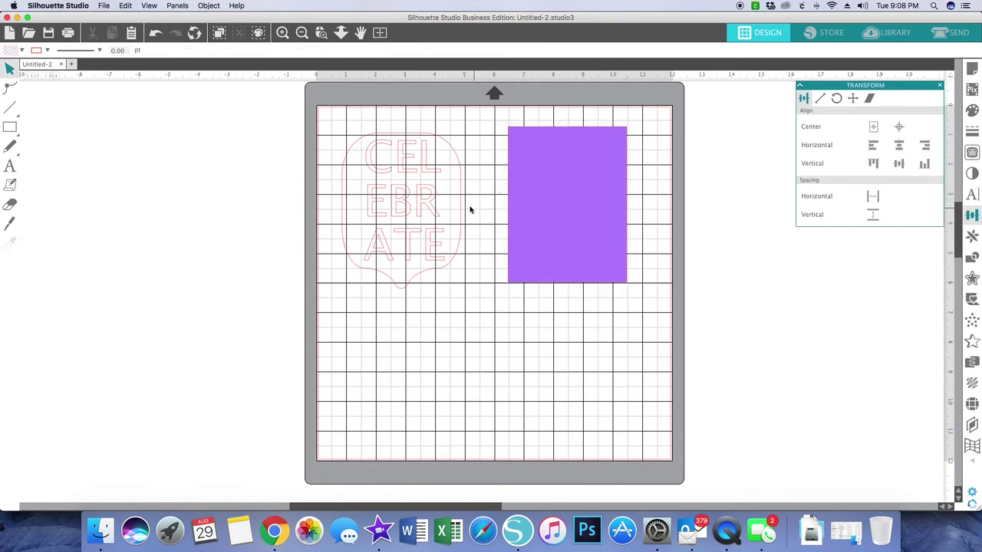
Fill the grouped callout and text with white and reposition the group slightly beside the purple rectangle.
left_click_drag(462, 210, 475, 208)
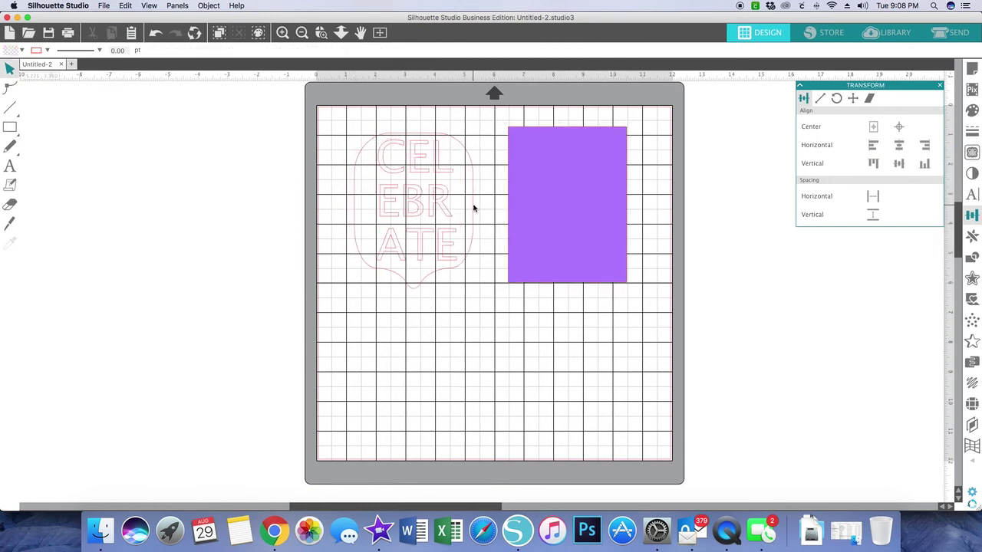
left_click(447, 199)
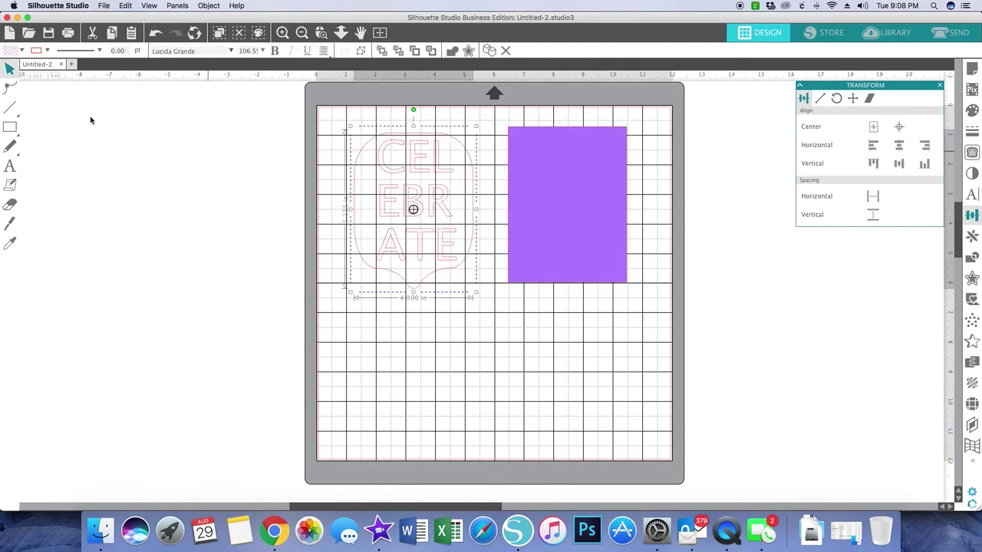
left_click(21, 51)
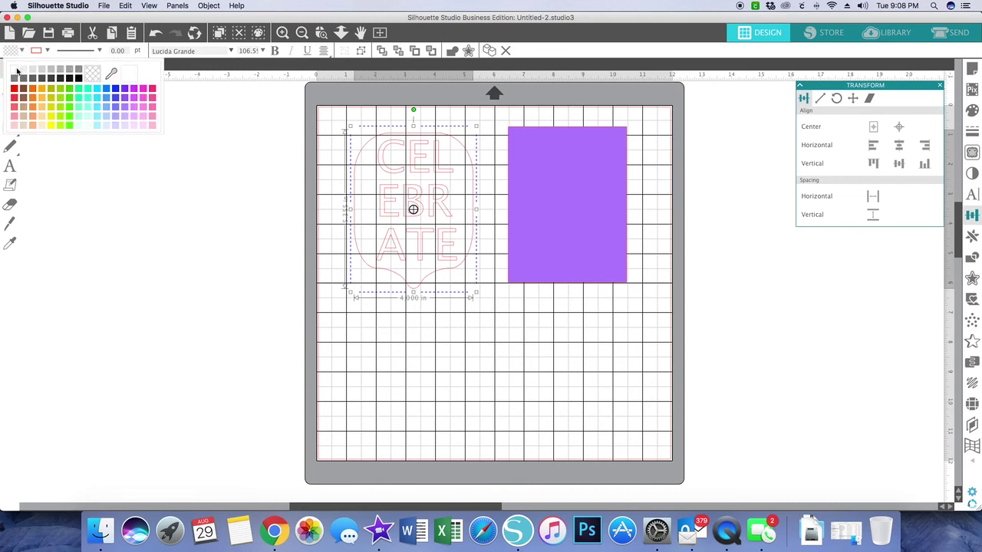
left_click(17, 72)
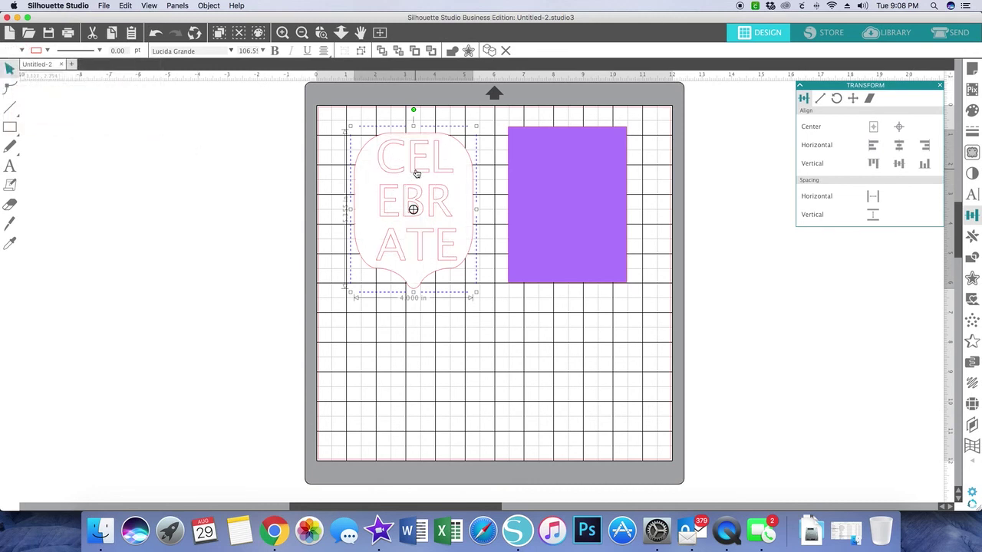
mouse_move(417, 171)
left_mouse_down()
mouse_move(576, 173)
mouse_move(401, 175)
left_mouse_up()
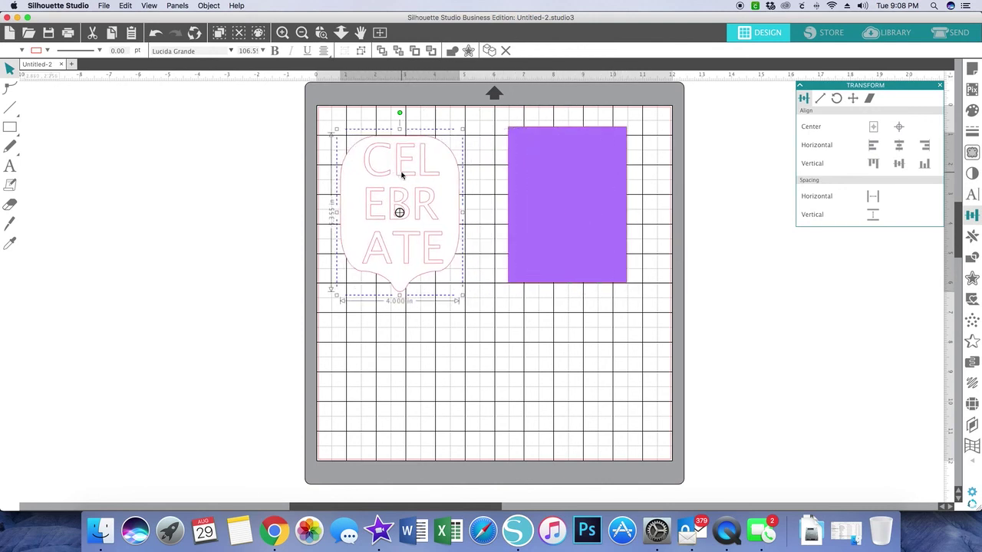
Bring the white callout group to the front and place it over the purple rectangle.
right_click(401, 176)
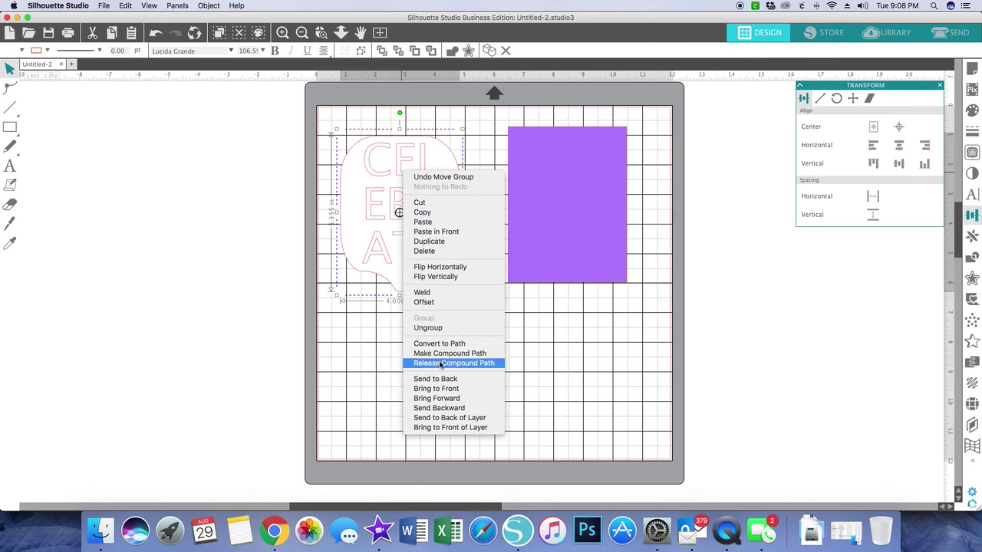
left_click(441, 389)
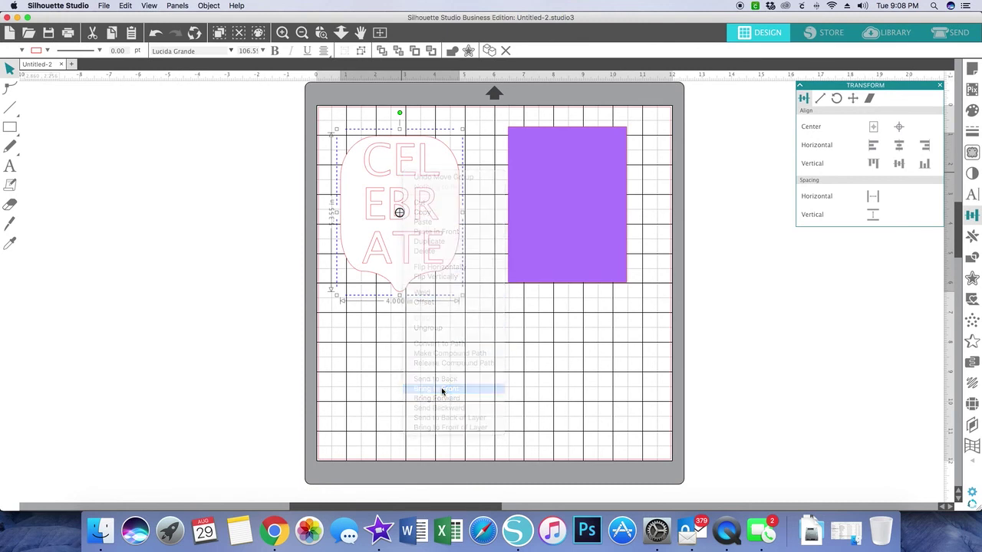
scroll(442, 392, "right", 1)
left_click_drag(436, 189, 588, 185)
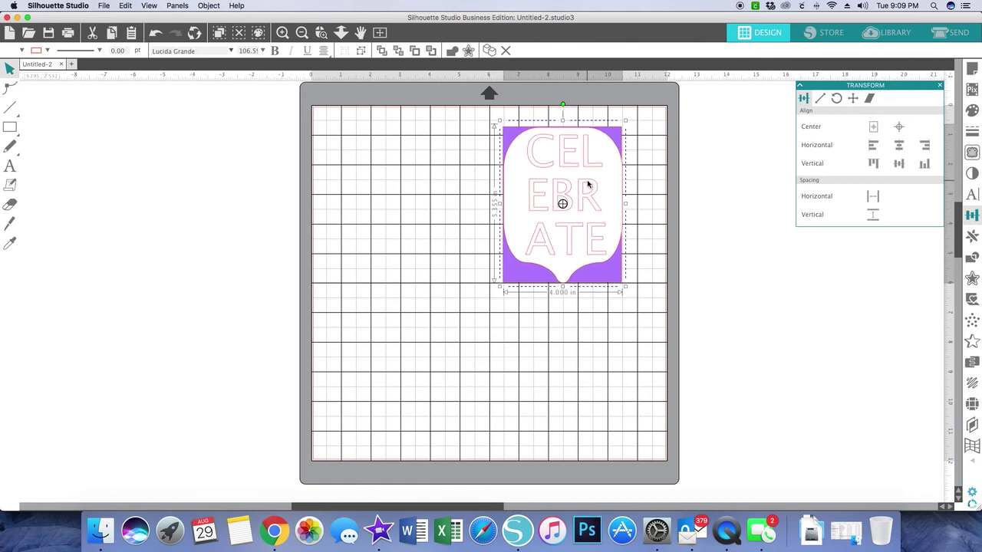
left_click(474, 187)
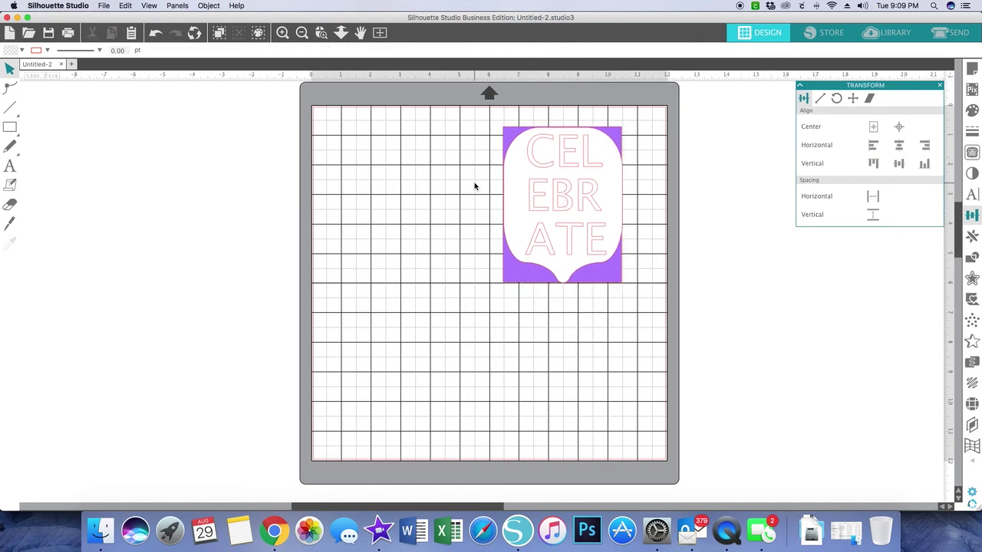